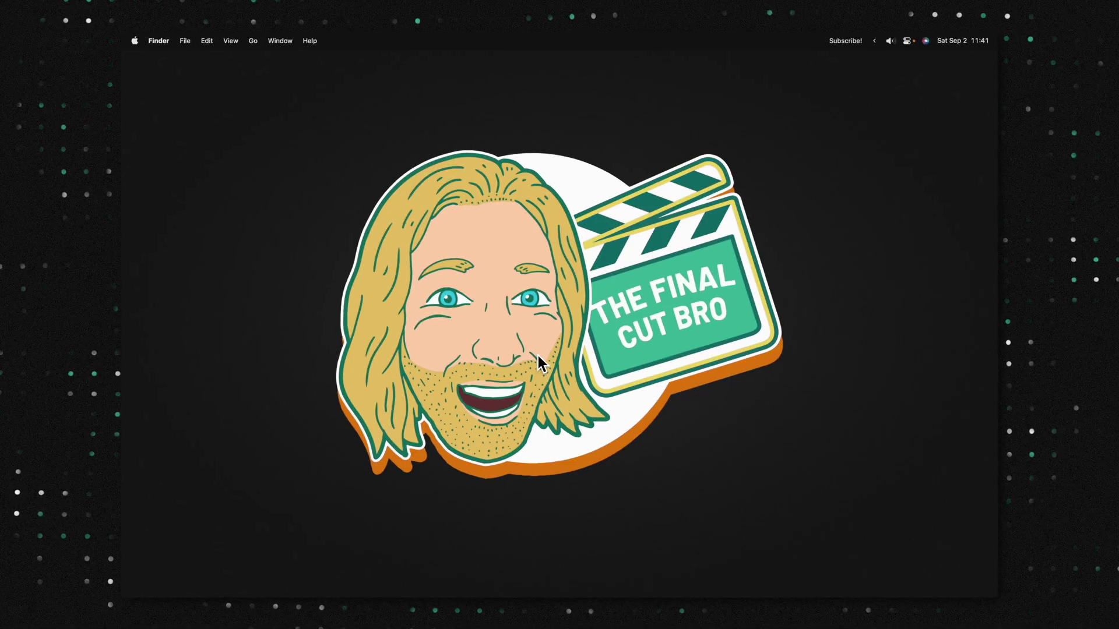
# - Open Motion and create a Final Cut Generator project at 4K - Ultra HD, 29.97 fps - NTSC, with a duration of 300 seconds
pyautogui.click(492, 588)
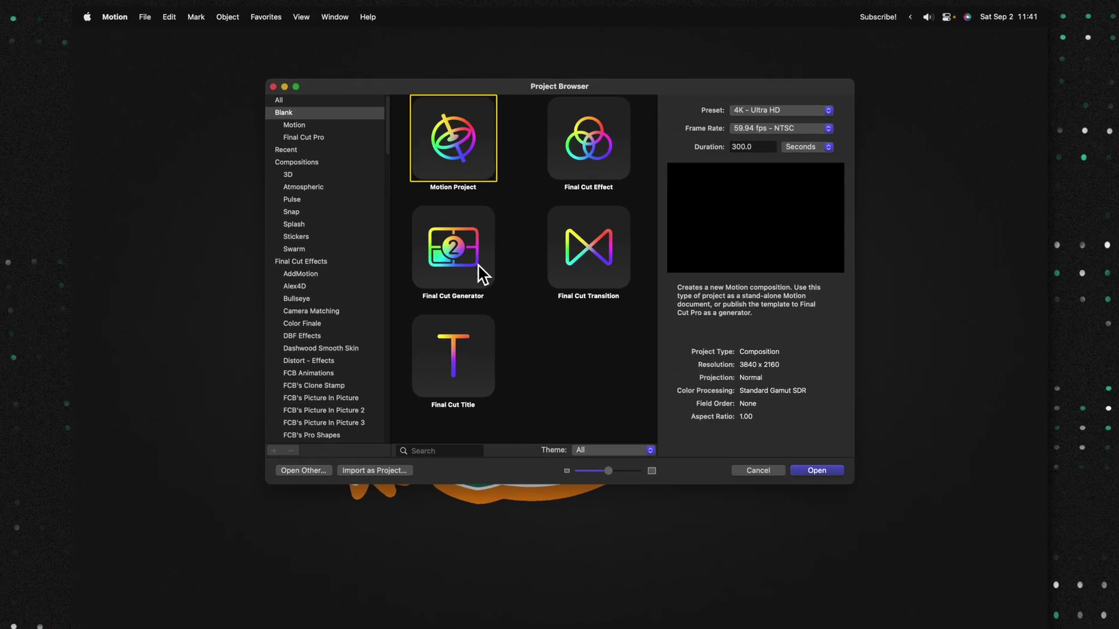
pyautogui.click(469, 264)
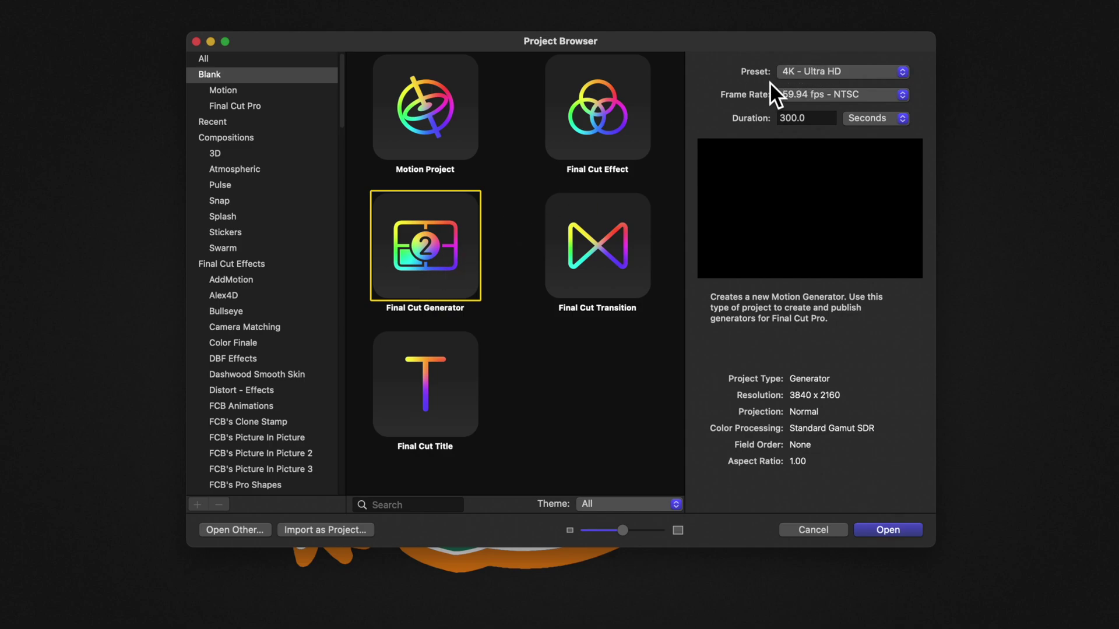
pyautogui.click(805, 72)
pyautogui.click(820, 72)
pyautogui.click(838, 89)
pyautogui.click(847, 43)
pyautogui.doubleClick(806, 120)
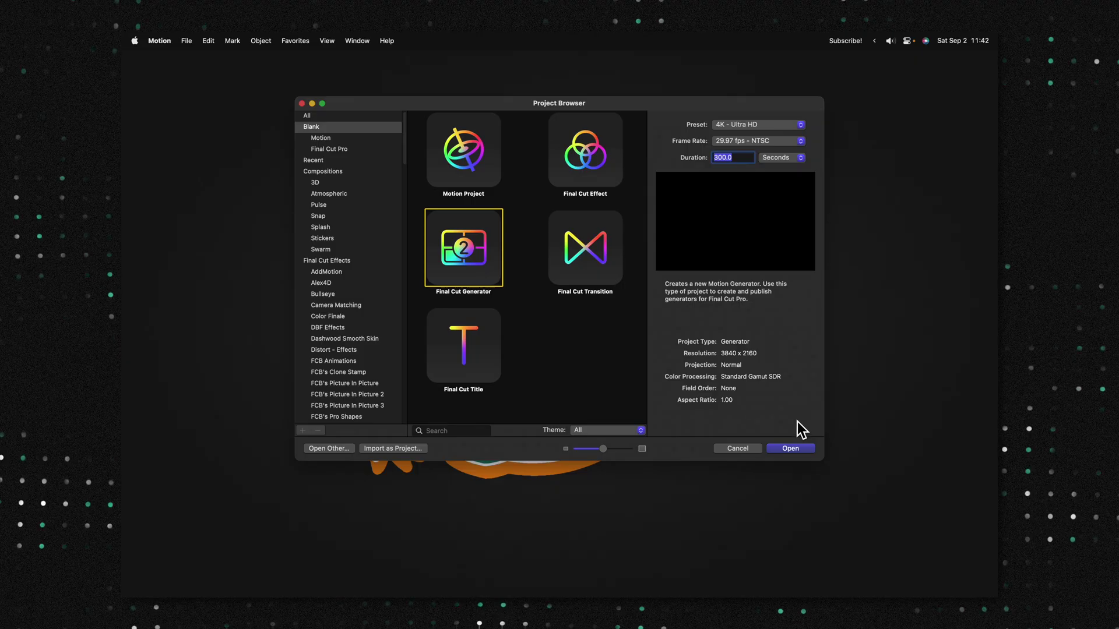
pyautogui.click(806, 450)
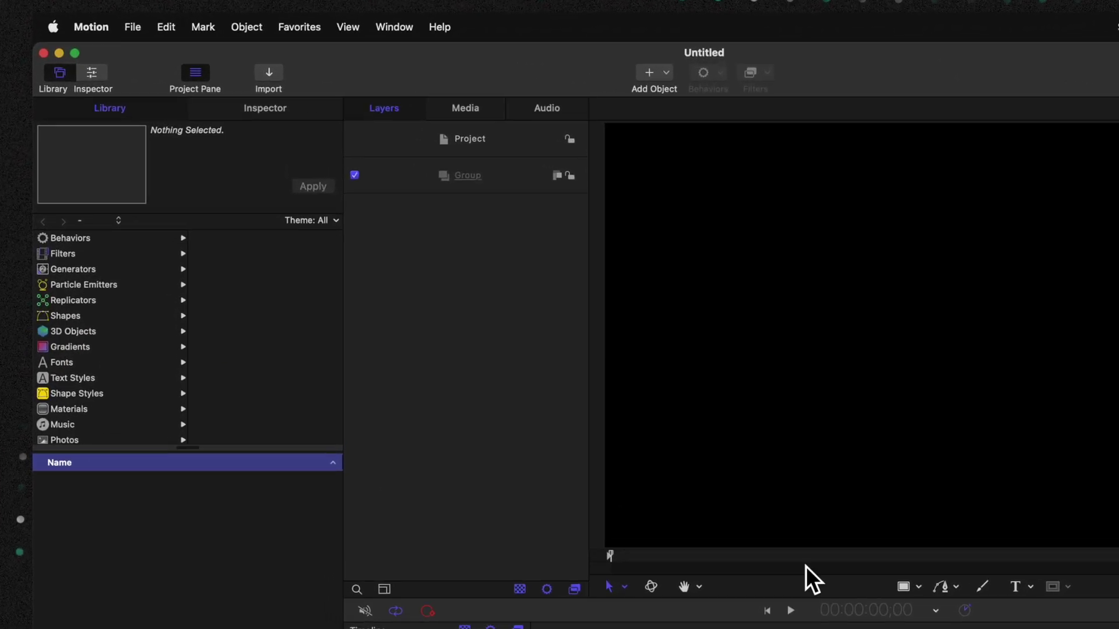
# - Add a Color Solid generator to the group and set its color to Orange from the Apple palette
pyautogui.click(54, 288)
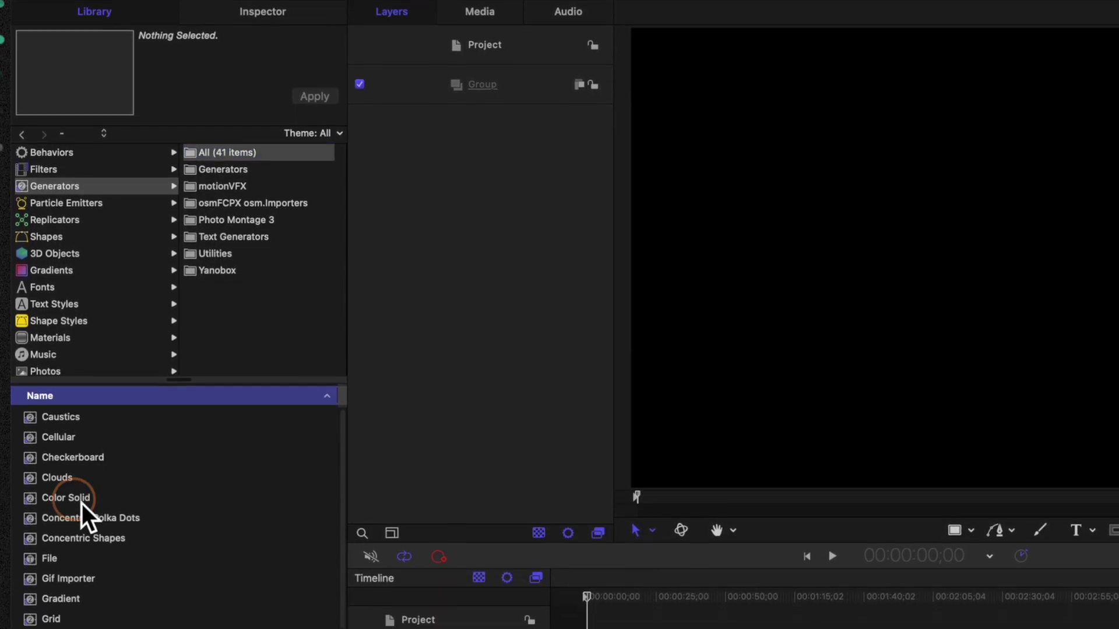
pyautogui.moveTo(64, 528); pyautogui.dragTo(513, 105)
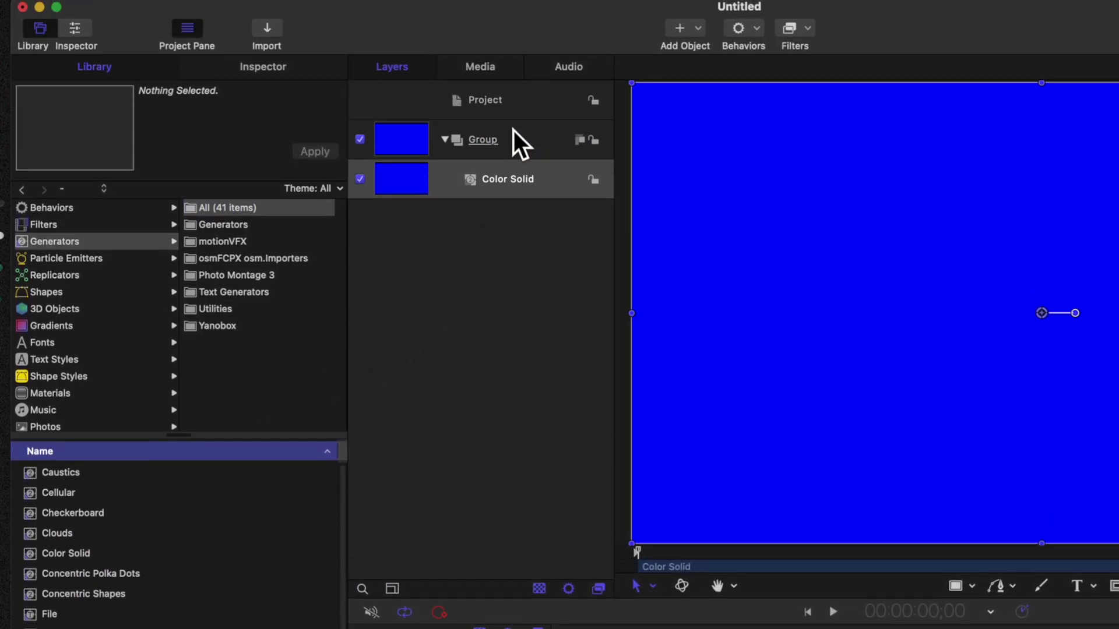
pyautogui.click(288, 116)
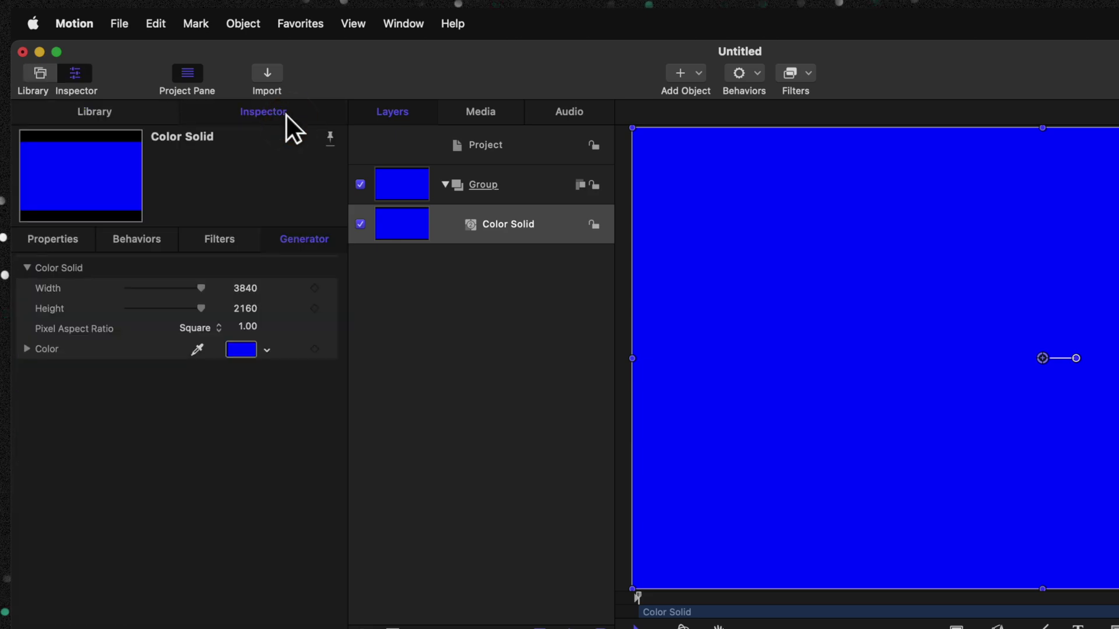
pyautogui.click(241, 350)
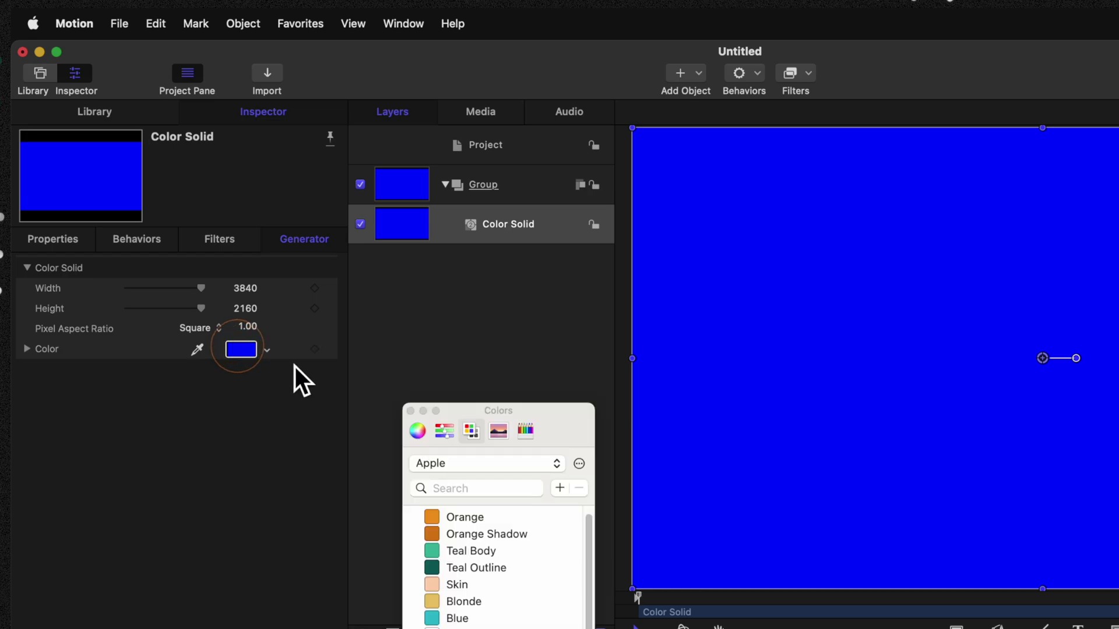
pyautogui.click(434, 518)
pyautogui.click(410, 411)
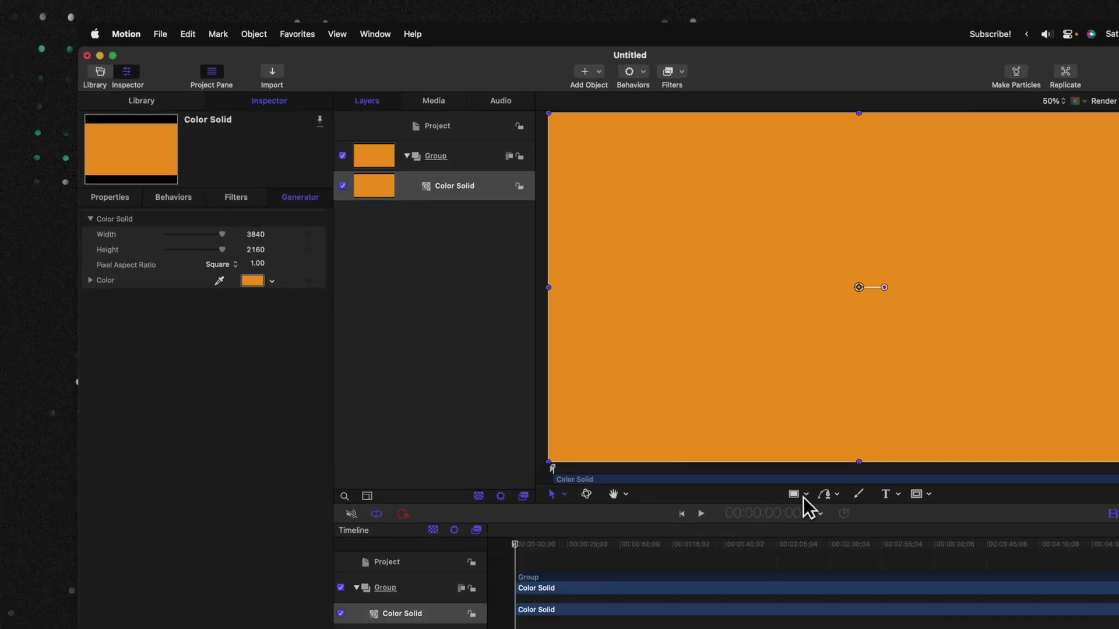
# - Draw a small circle in the upper middle of the canvas and turn off its outline, leaving the white fill
pyautogui.click(964, 627)
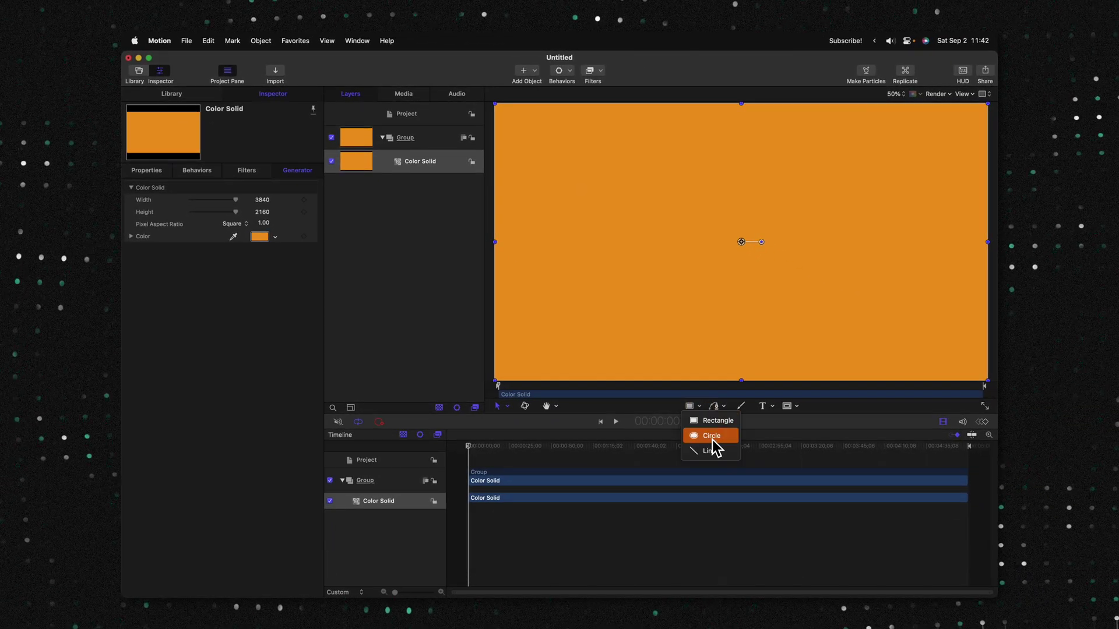
pyautogui.click(709, 435)
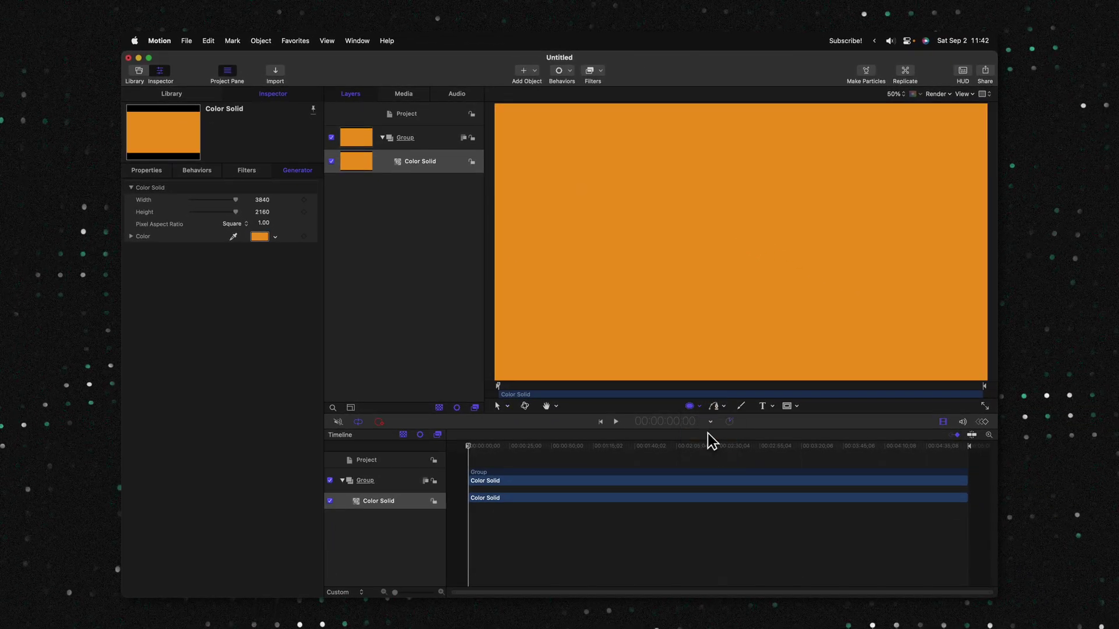
pyautogui.click(685, 204)
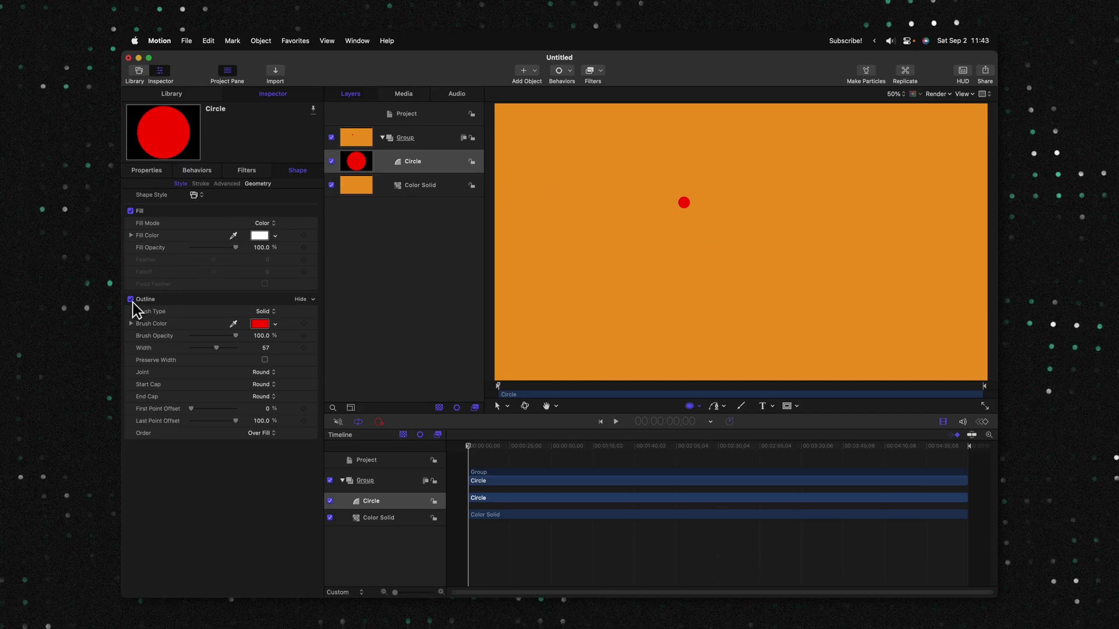
pyautogui.click(131, 299)
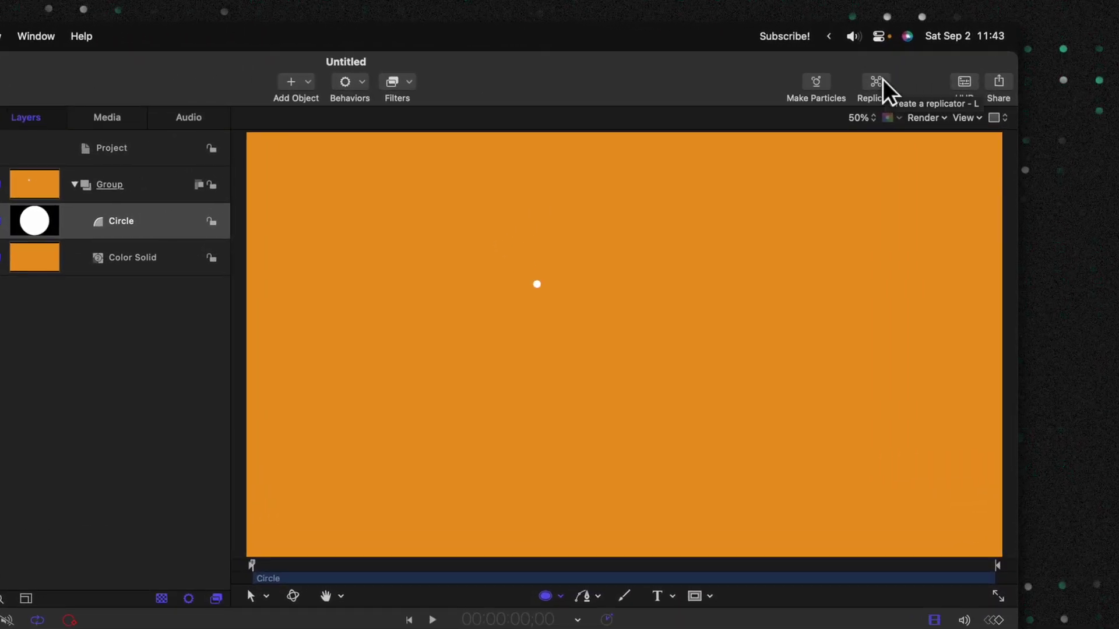
# - Replicate the circle and set the replicator's width to 3840 and height to 2160
pyautogui.click(881, 81)
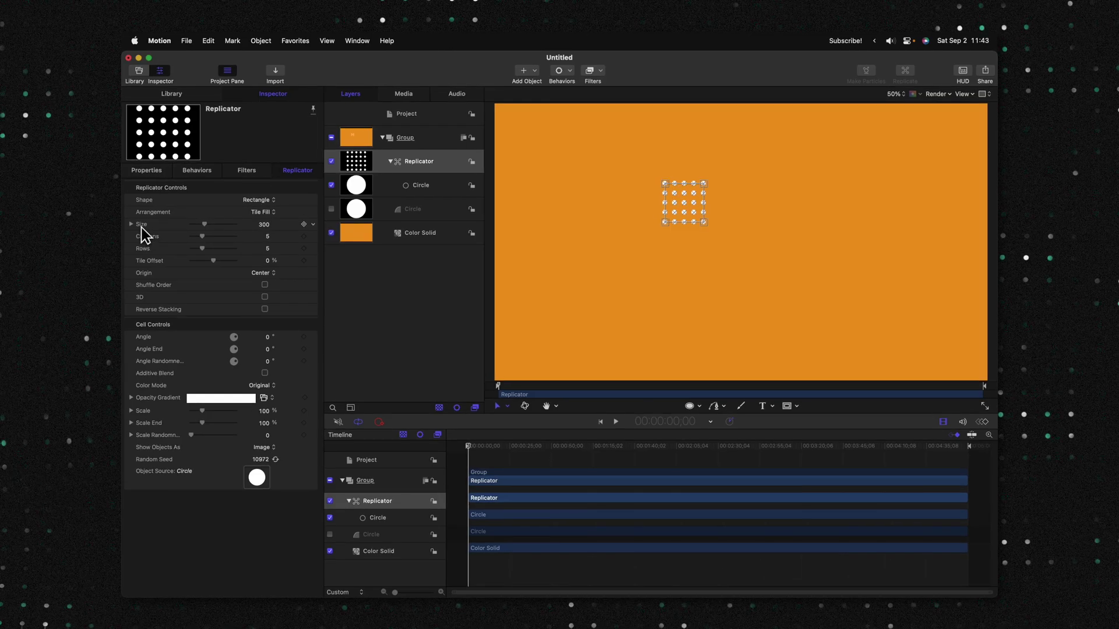
pyautogui.click(131, 224)
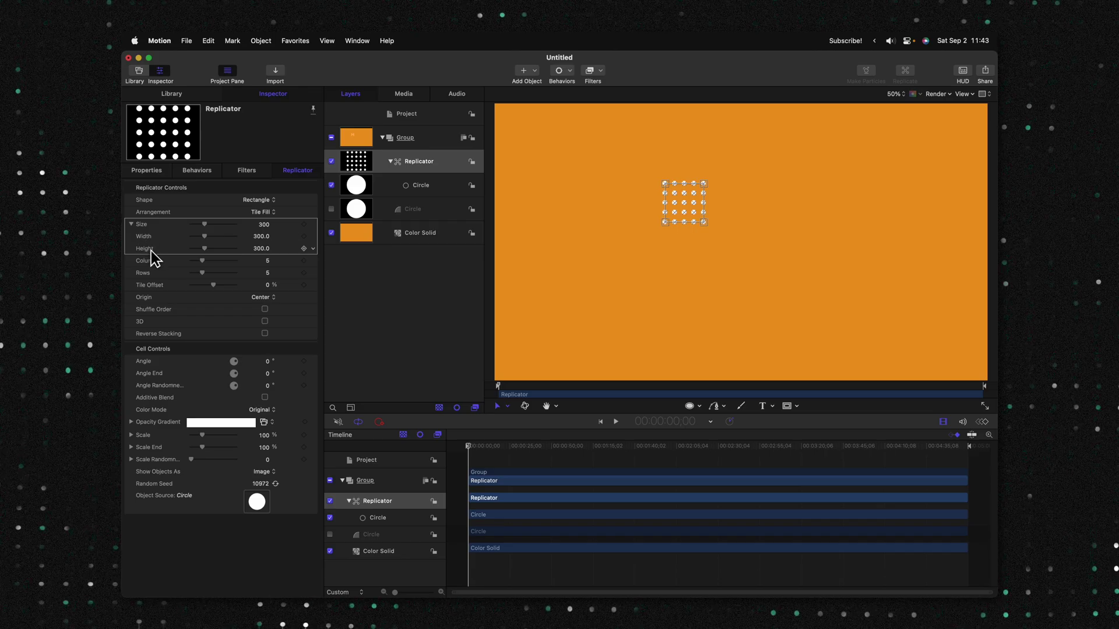
pyautogui.click(260, 236)
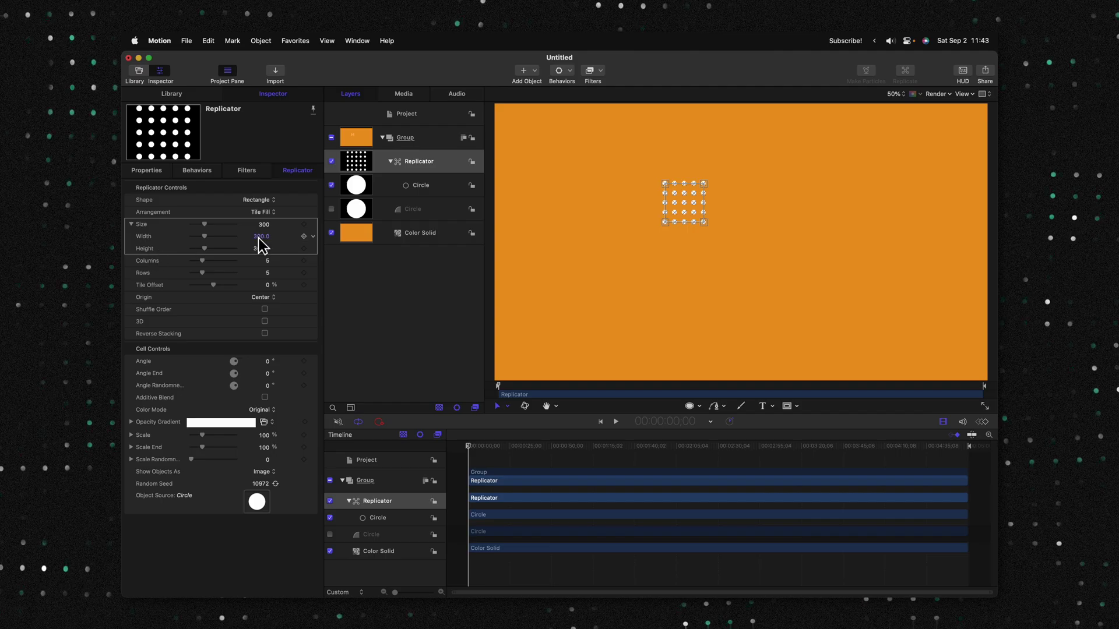
pyautogui.doubleClick(260, 236)
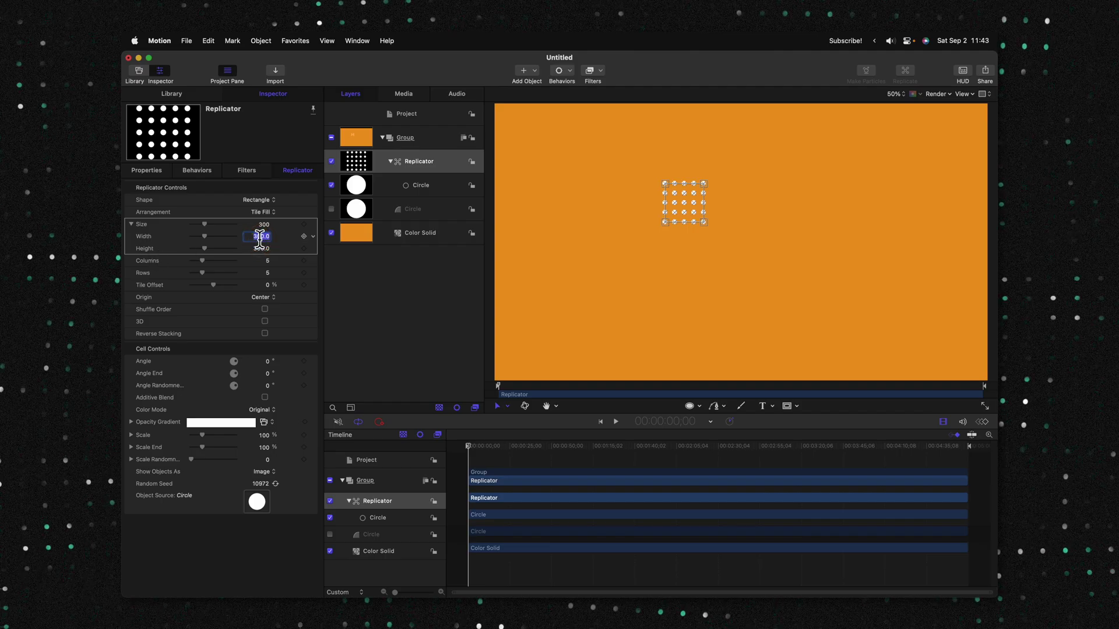
pyautogui.write('3840')
pyautogui.press('Tab')
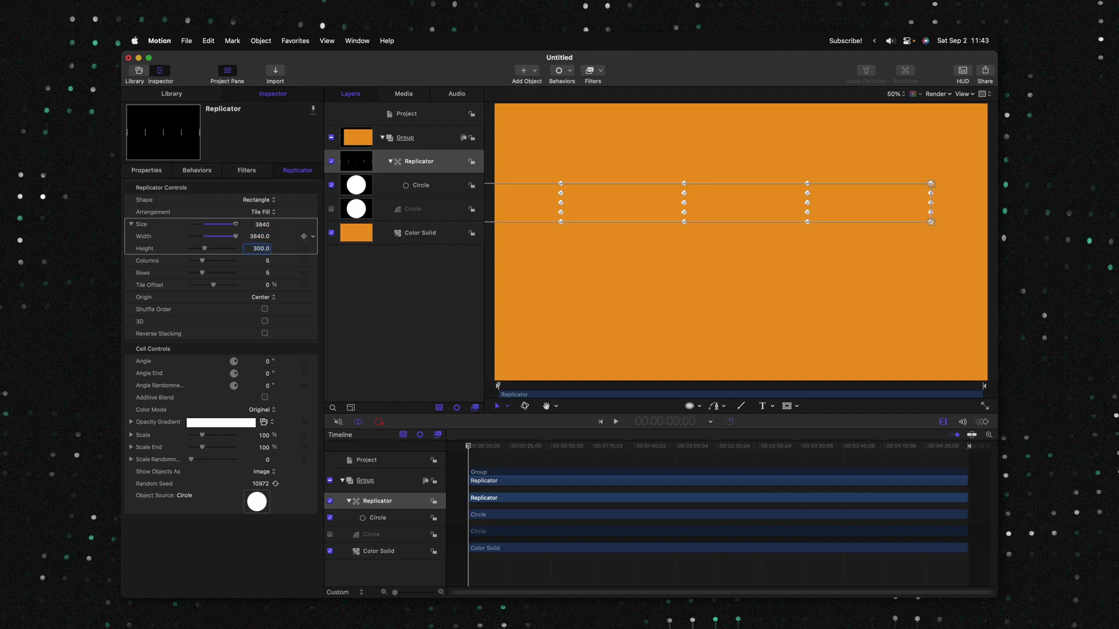
pyautogui.write('2160')
pyautogui.press('Return')
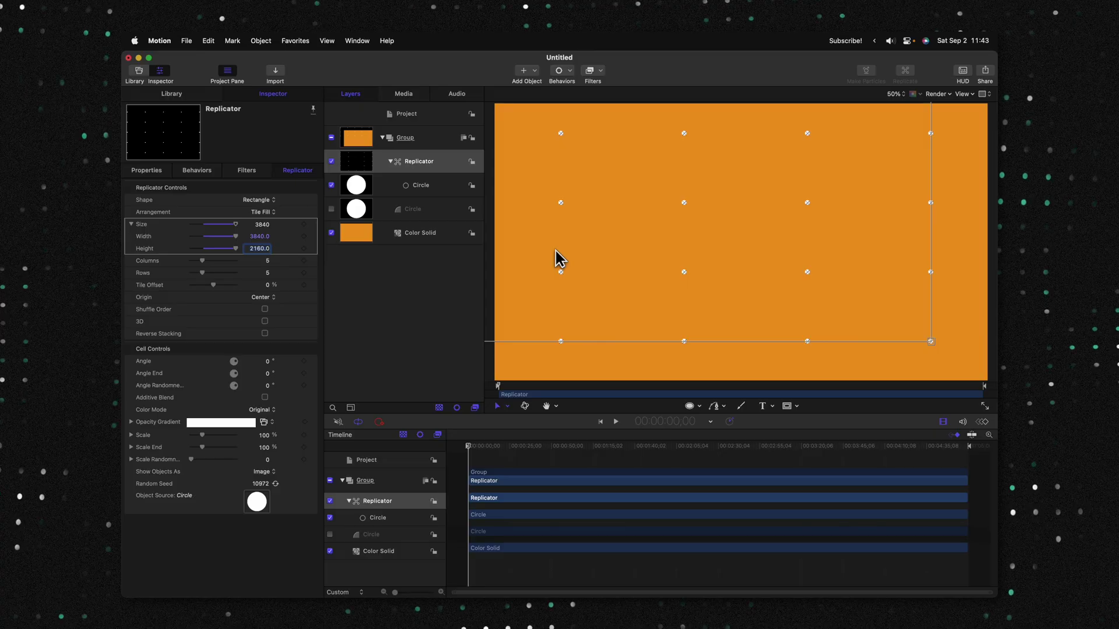
# - Center the replicator on the canvas and reduce the scale of its cells to 42%
pyautogui.press('Return')
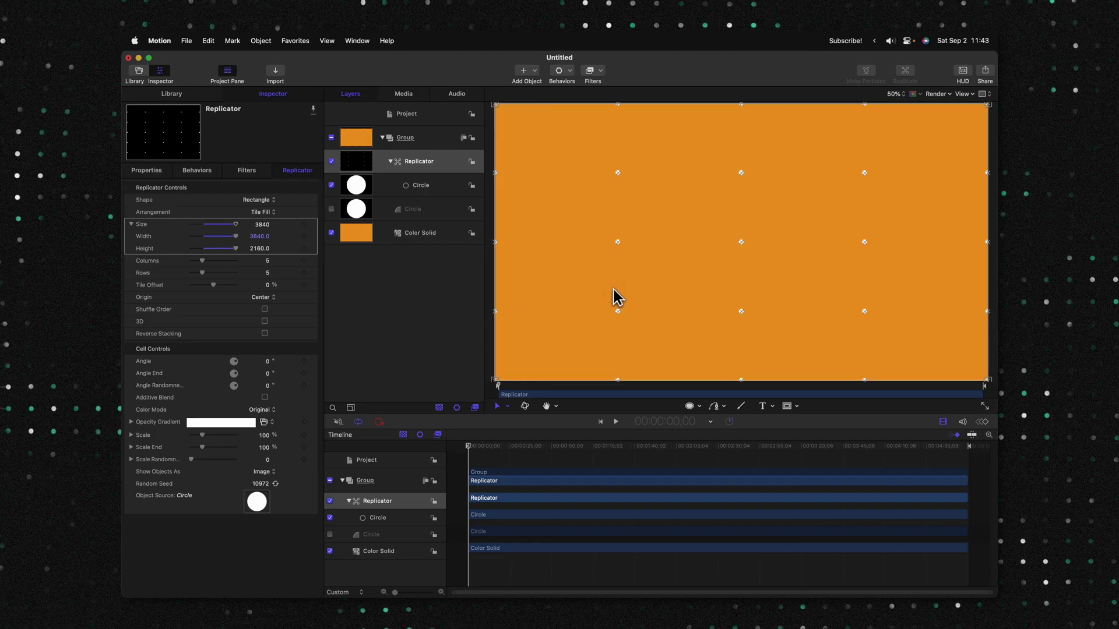
pyautogui.click(613, 289)
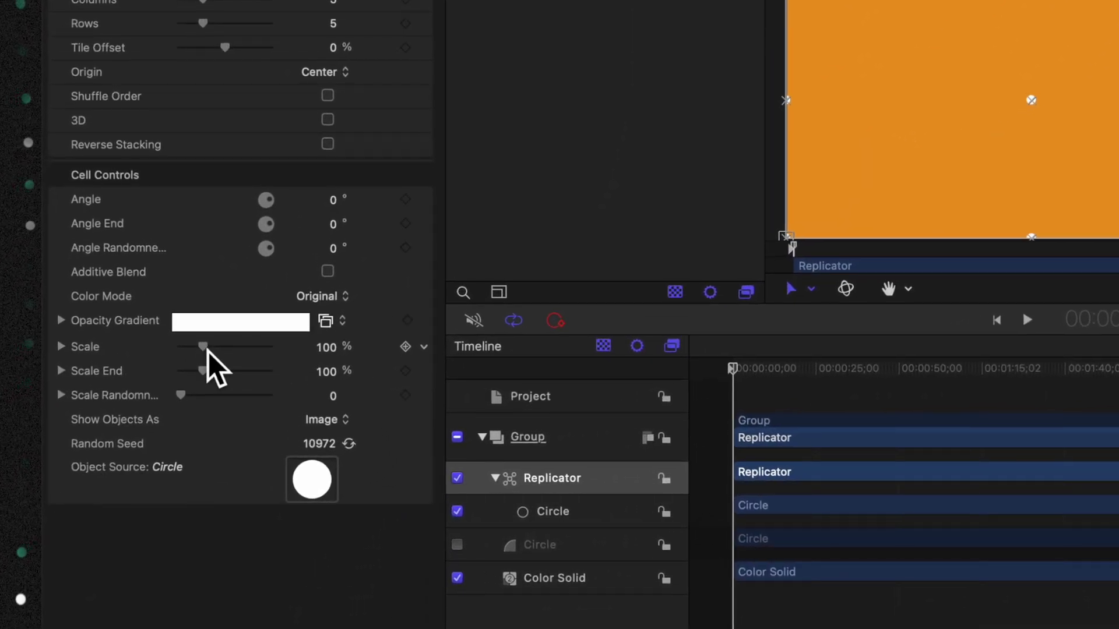
pyautogui.moveTo(208, 351); pyautogui.dragTo(195, 354)
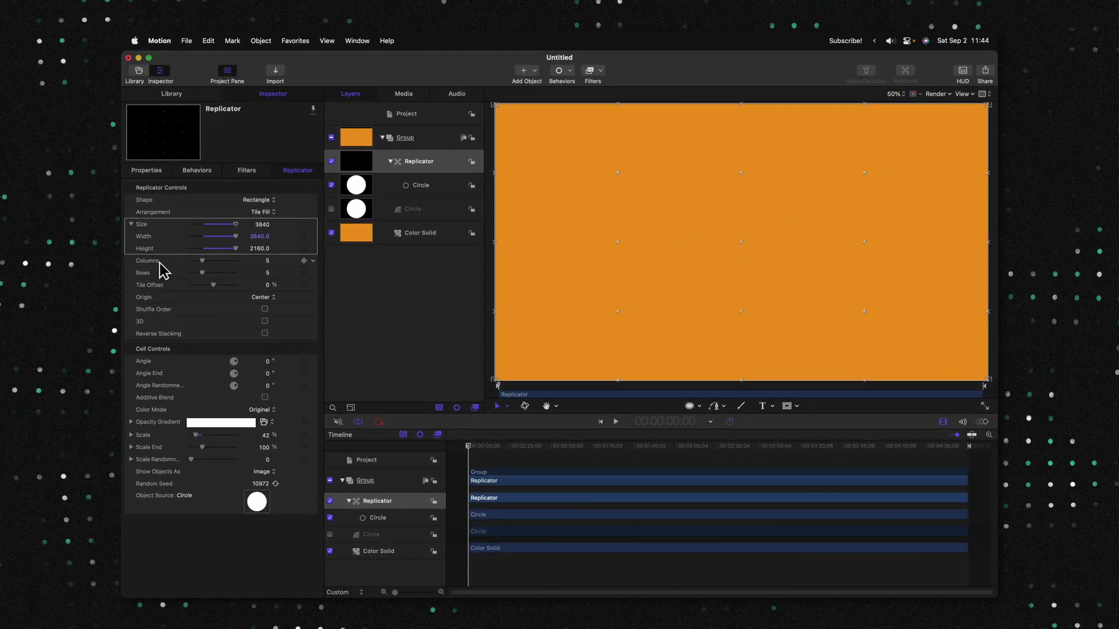
# - Set the replicator to 50 columns and 30 rows
pyautogui.click(270, 262)
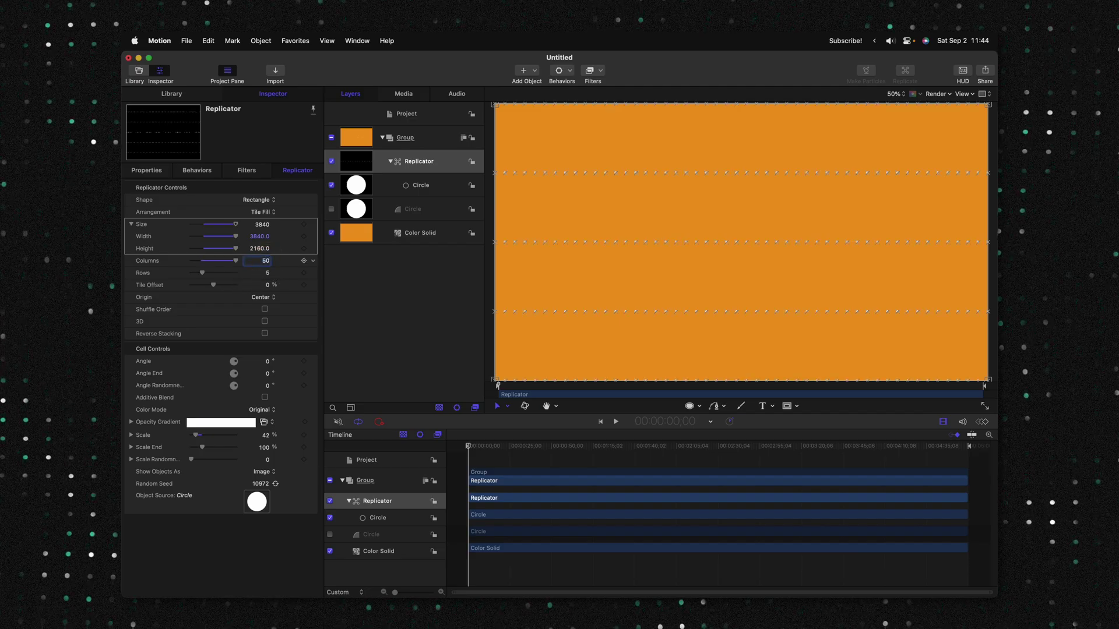
pyautogui.click(269, 273)
pyautogui.write('30')
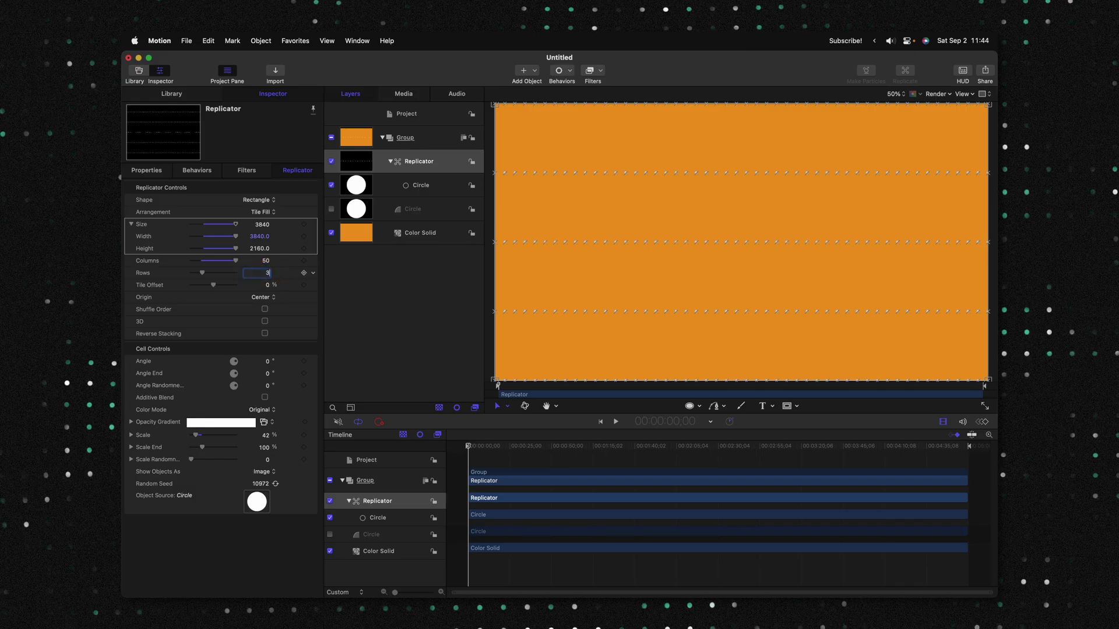
pyautogui.press('Return')
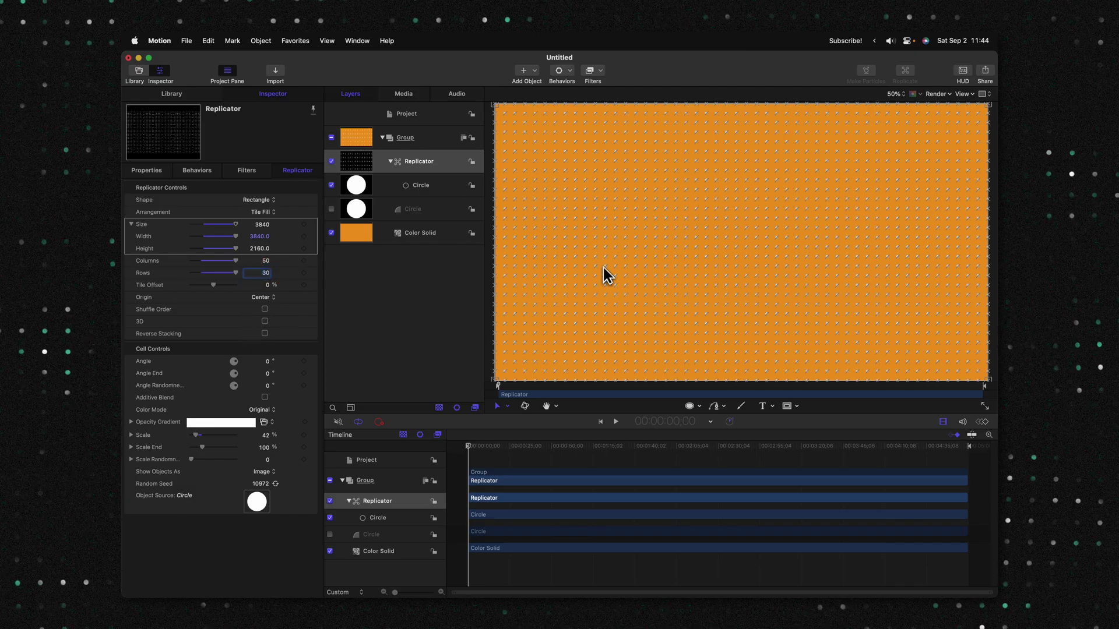
pyautogui.click(461, 160)
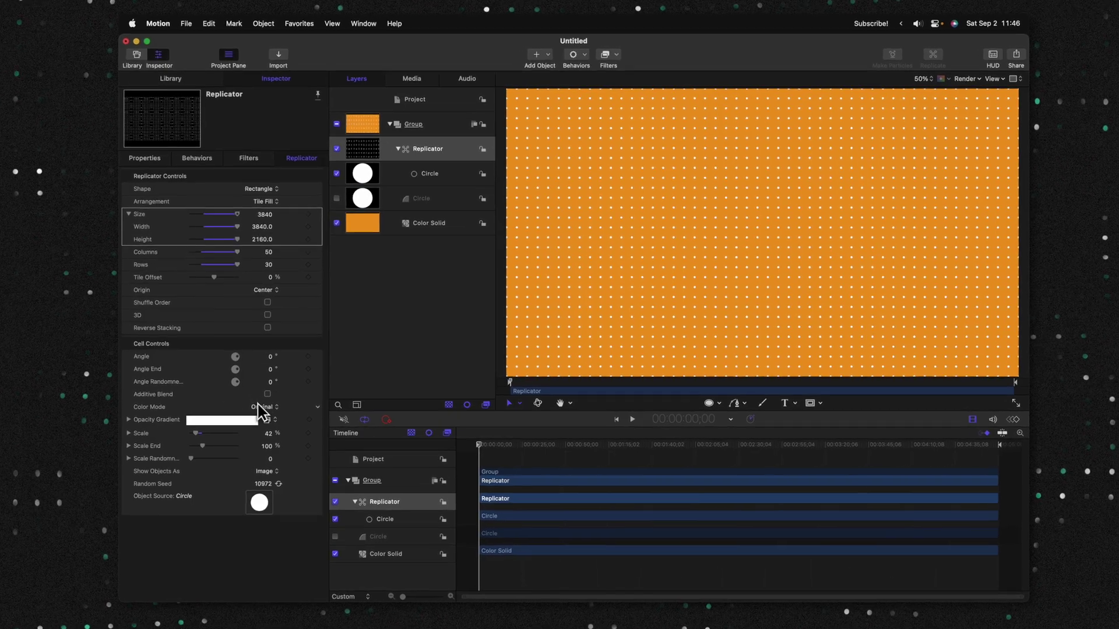
# - Set the replicator's color mode to Pick From Color Range and expand the Color Range gradient settings
pyautogui.click(262, 406)
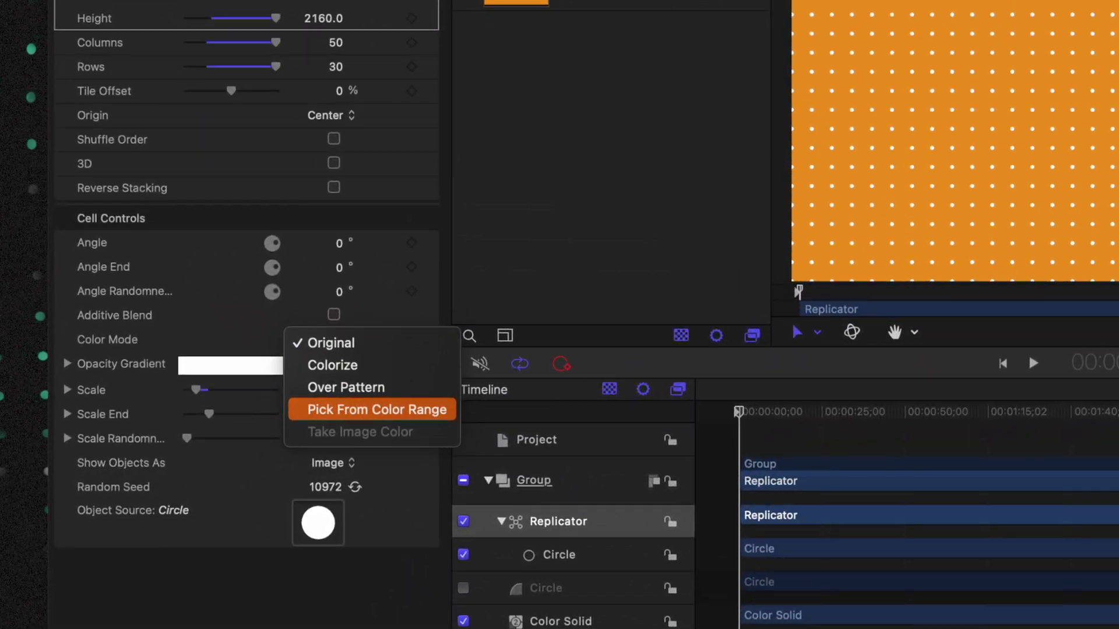
pyautogui.click(365, 409)
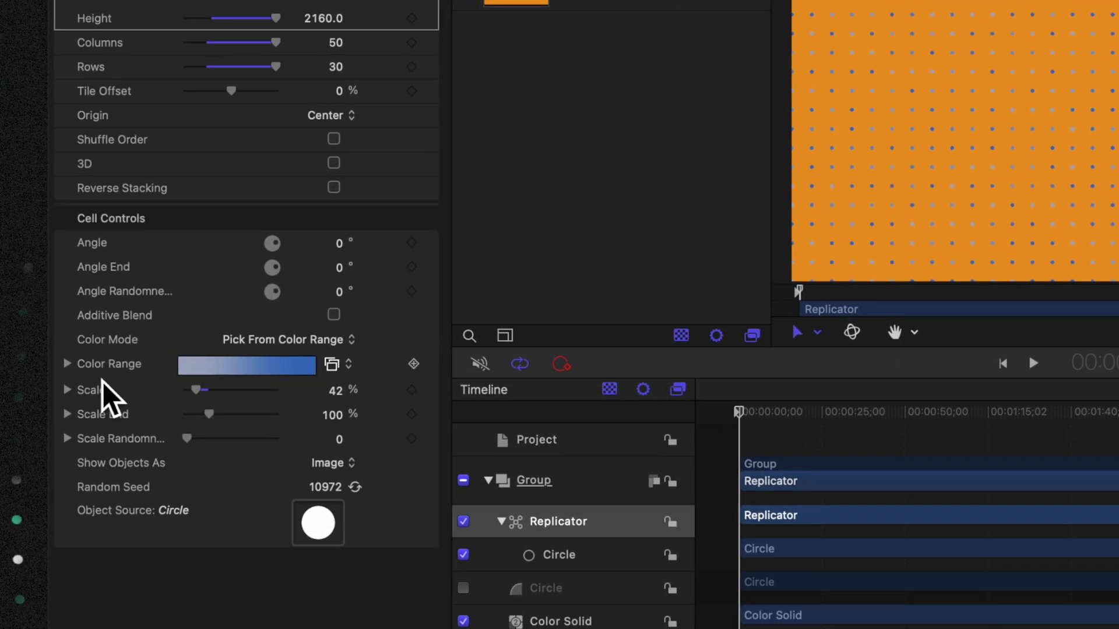
pyautogui.click(73, 367)
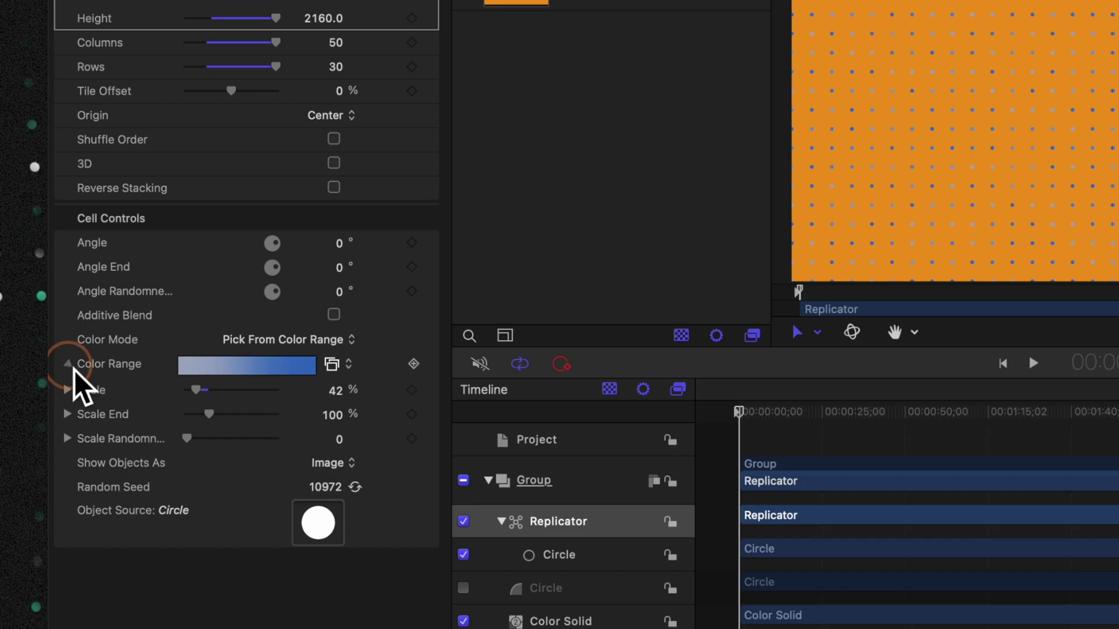
pyautogui.scroll(-3, 140, 459)
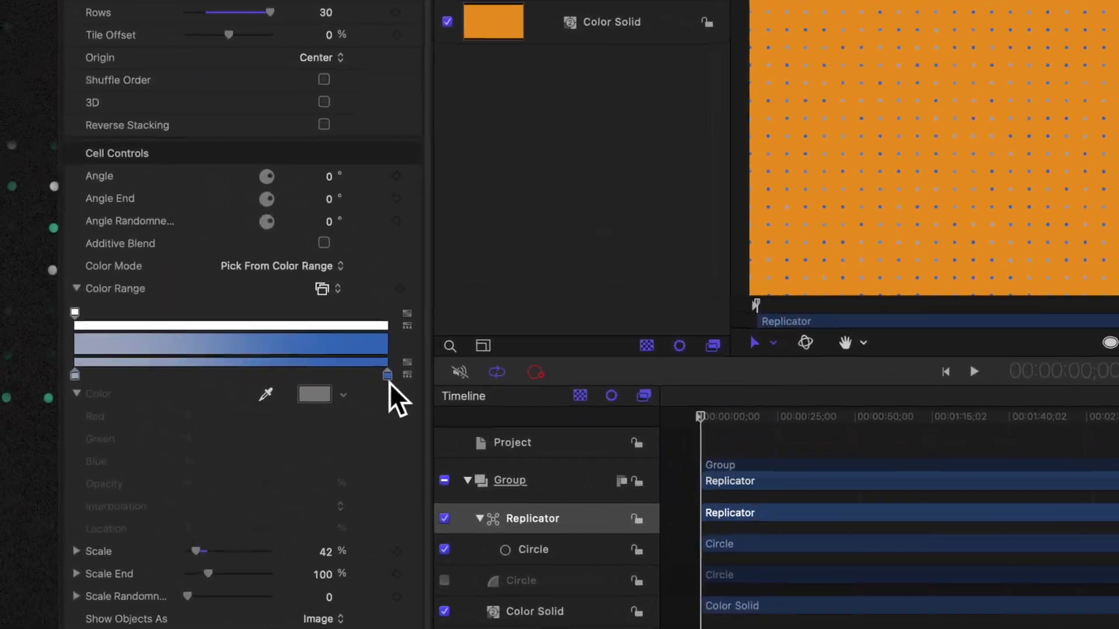
# - Set the color range's end color to Dark and its start color to Teal Body
pyautogui.click(388, 376)
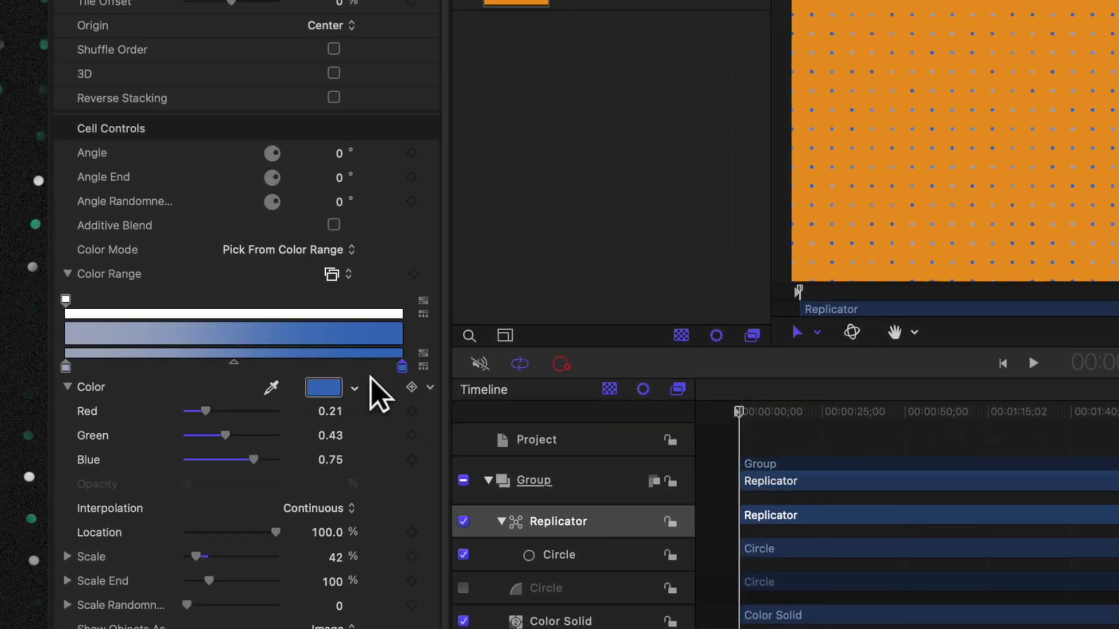
pyautogui.click(328, 394)
pyautogui.click(560, 358)
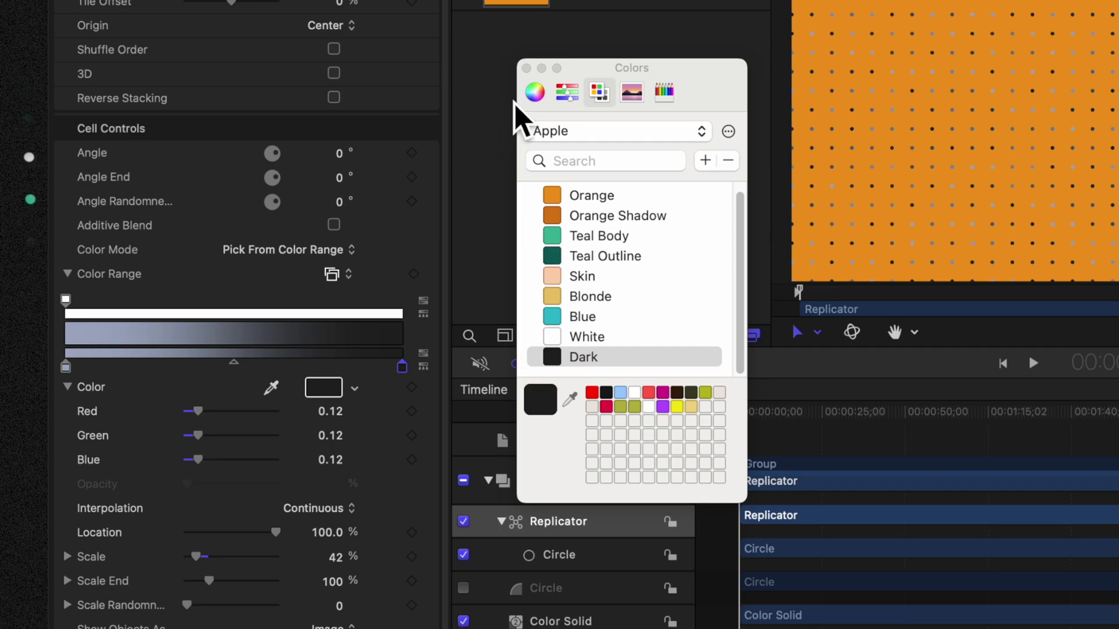
pyautogui.click(526, 67)
pyautogui.click(65, 366)
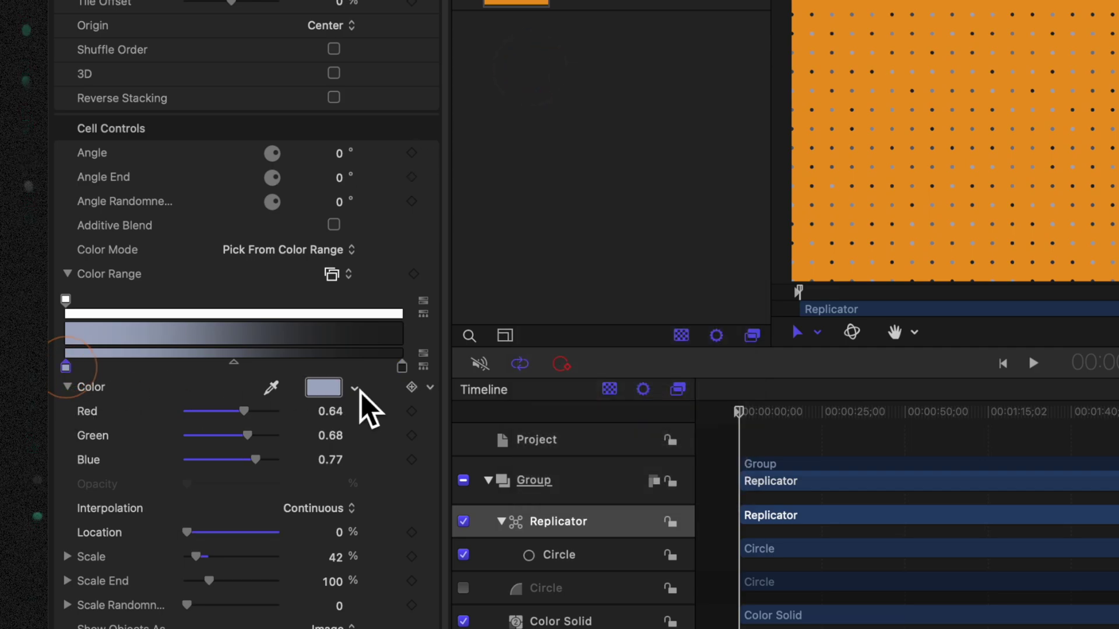
pyautogui.click(324, 387)
pyautogui.click(554, 236)
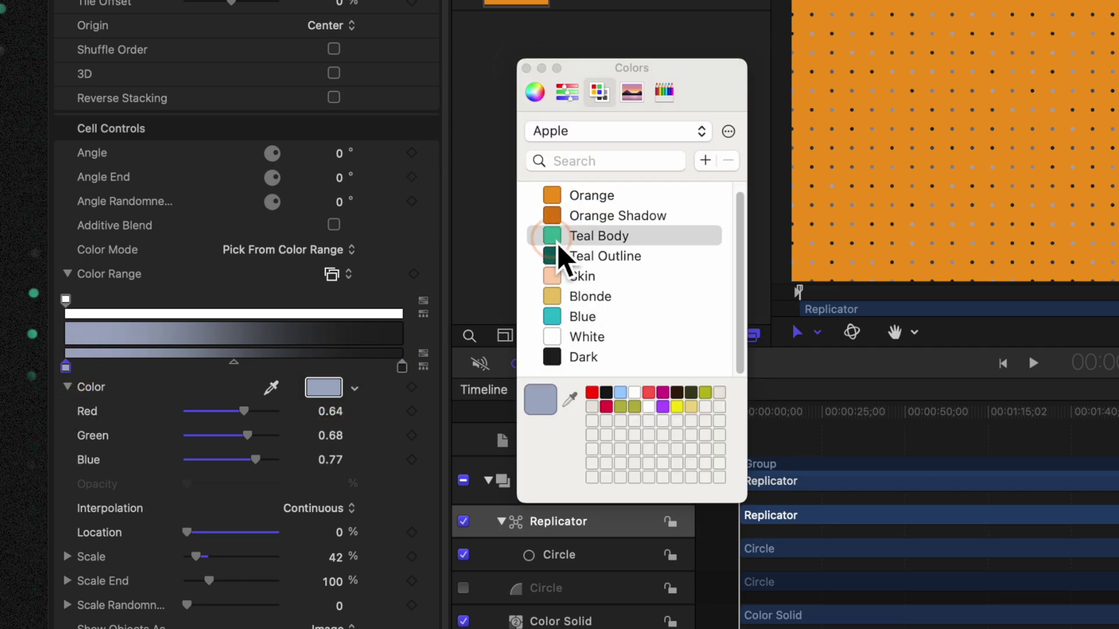
pyautogui.click(526, 68)
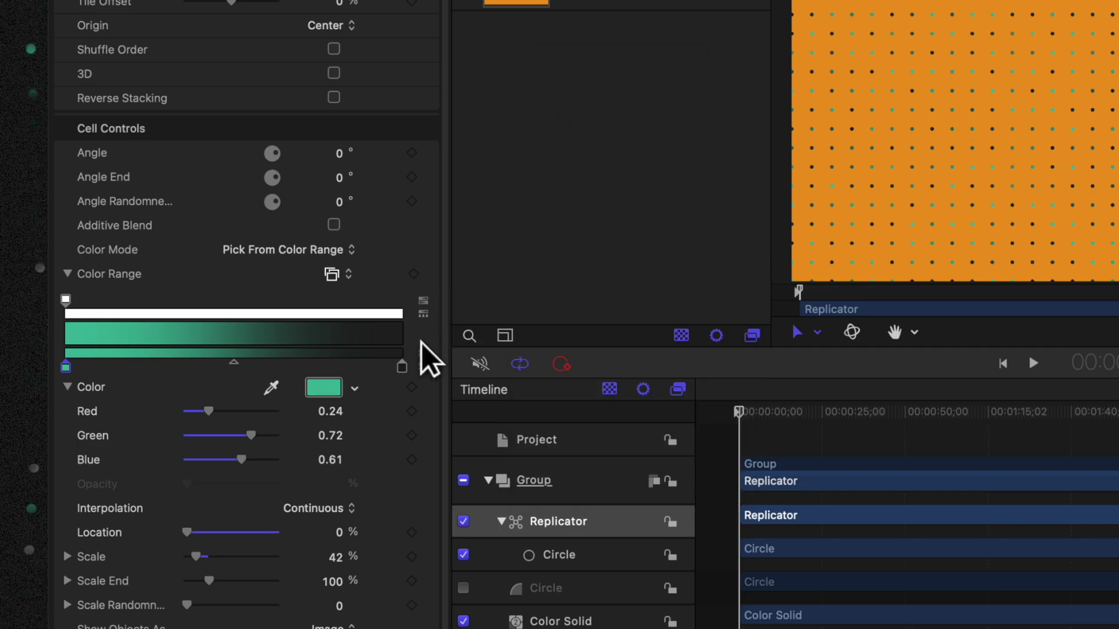
# - Set the interpolation of both the dark and teal tags in the replicator's color range to Constant
pyautogui.click(402, 366)
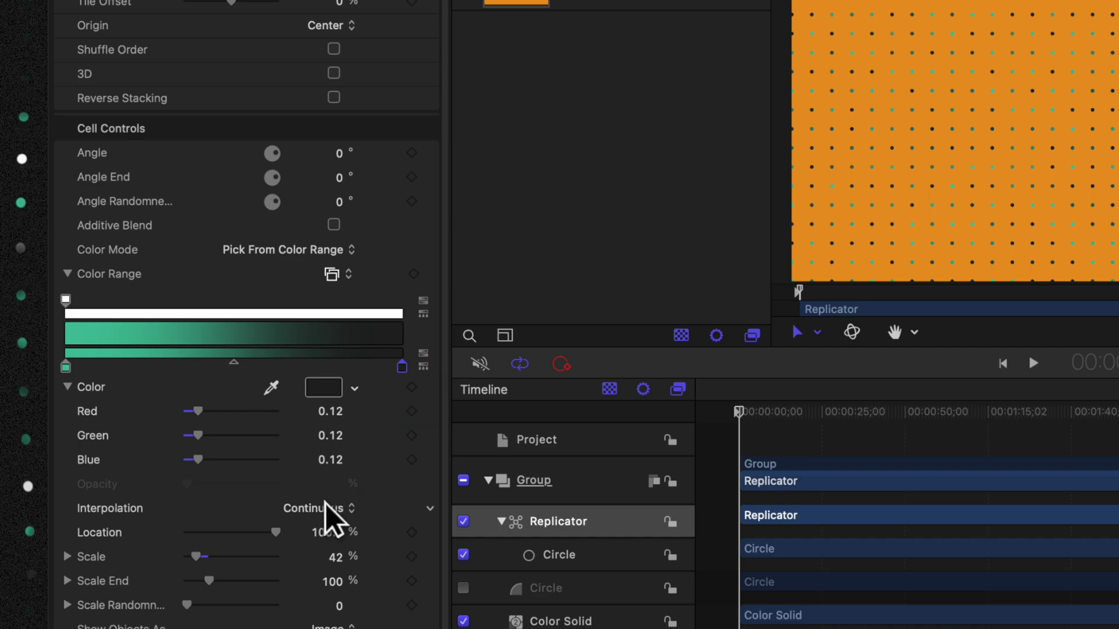
pyautogui.click(291, 512)
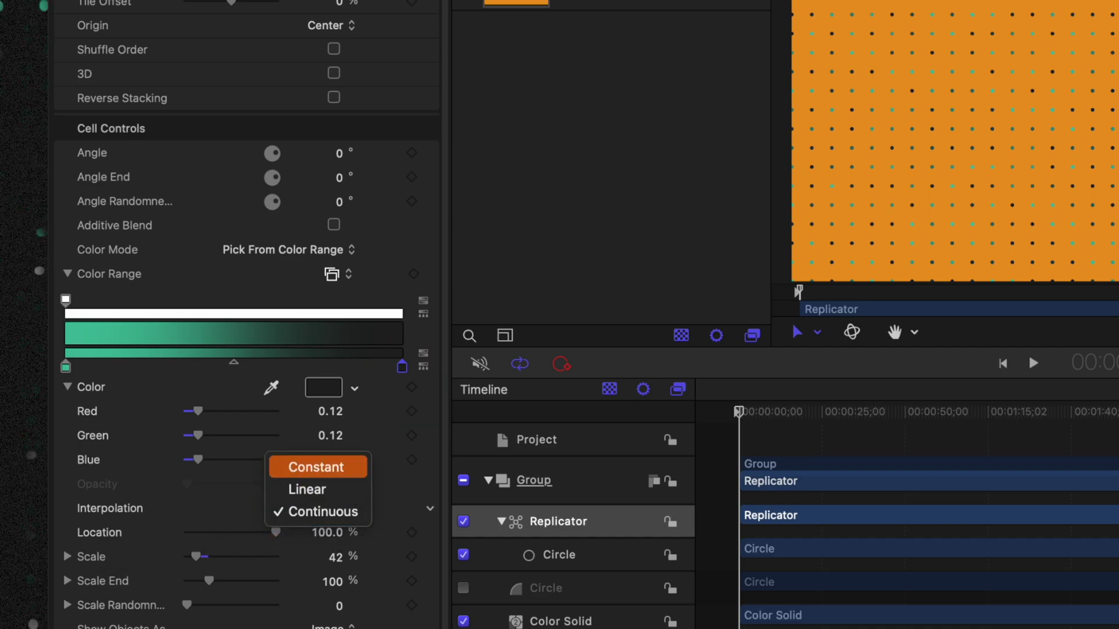
pyautogui.click(291, 467)
pyautogui.click(68, 367)
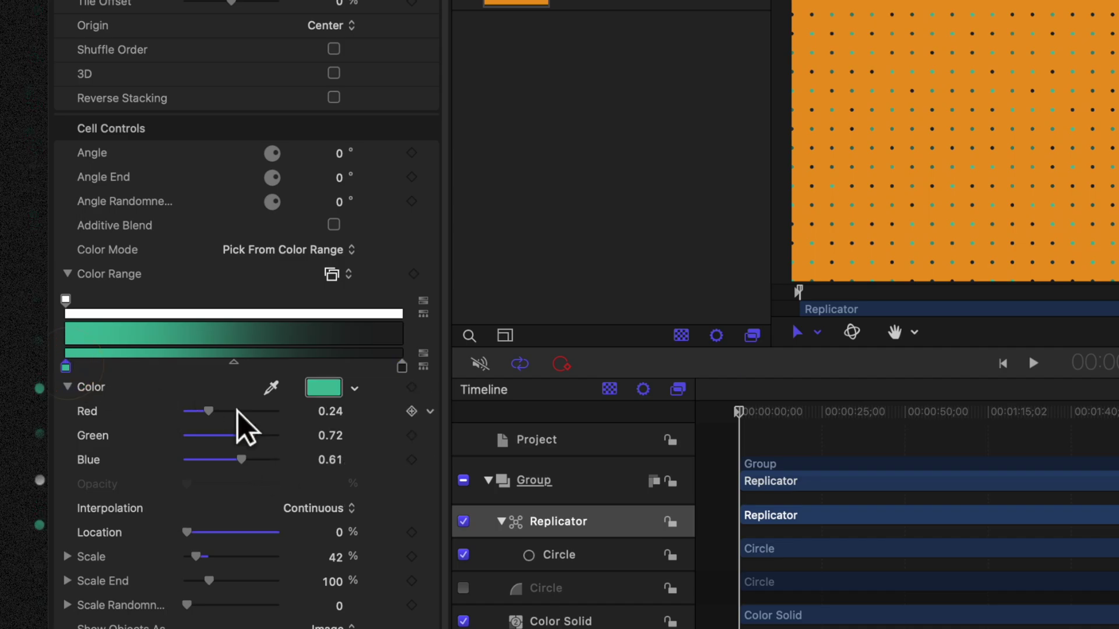
pyautogui.click(331, 507)
pyautogui.click(333, 469)
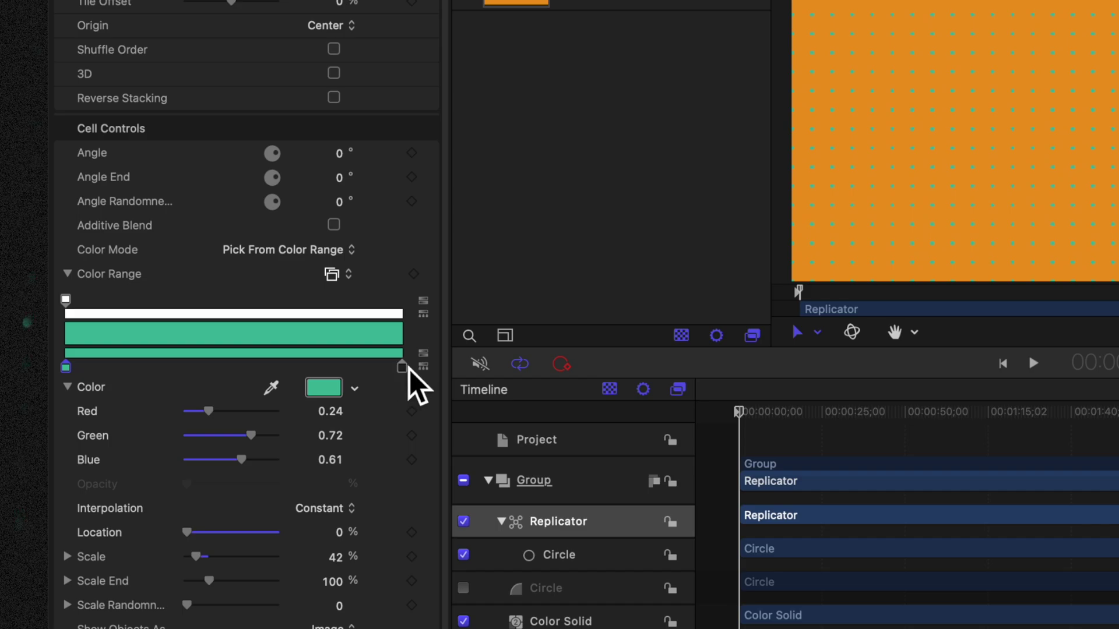
# - Move the dark tag to about a third of the color range and the teal tag to about 20%
pyautogui.moveTo(404, 367); pyautogui.dragTo(225, 372)
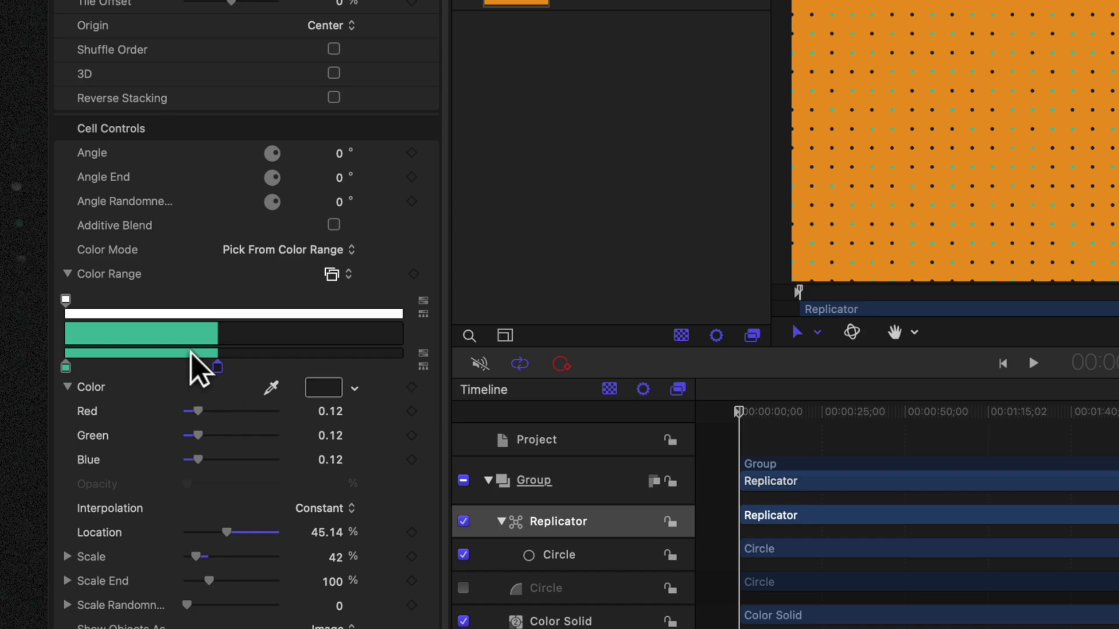
pyautogui.moveTo(66, 367); pyautogui.dragTo(135, 361)
pyautogui.moveTo(205, 366); pyautogui.dragTo(171, 373)
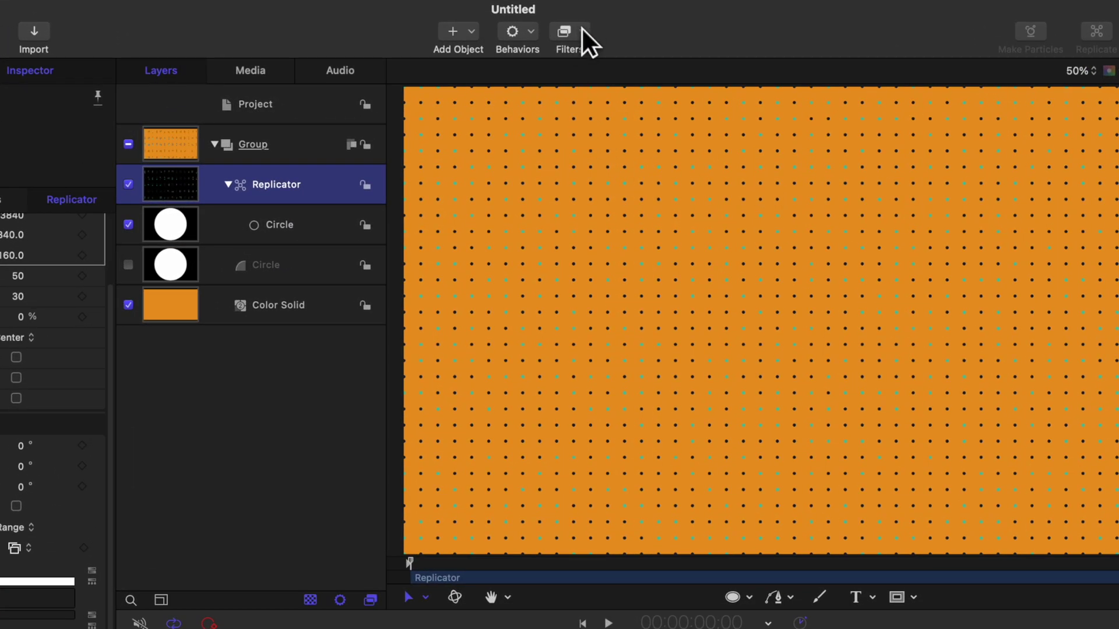
# - Add the Underwater distortion filter to the replicator
pyautogui.click(582, 31)
pyautogui.moveTo(669, 162)
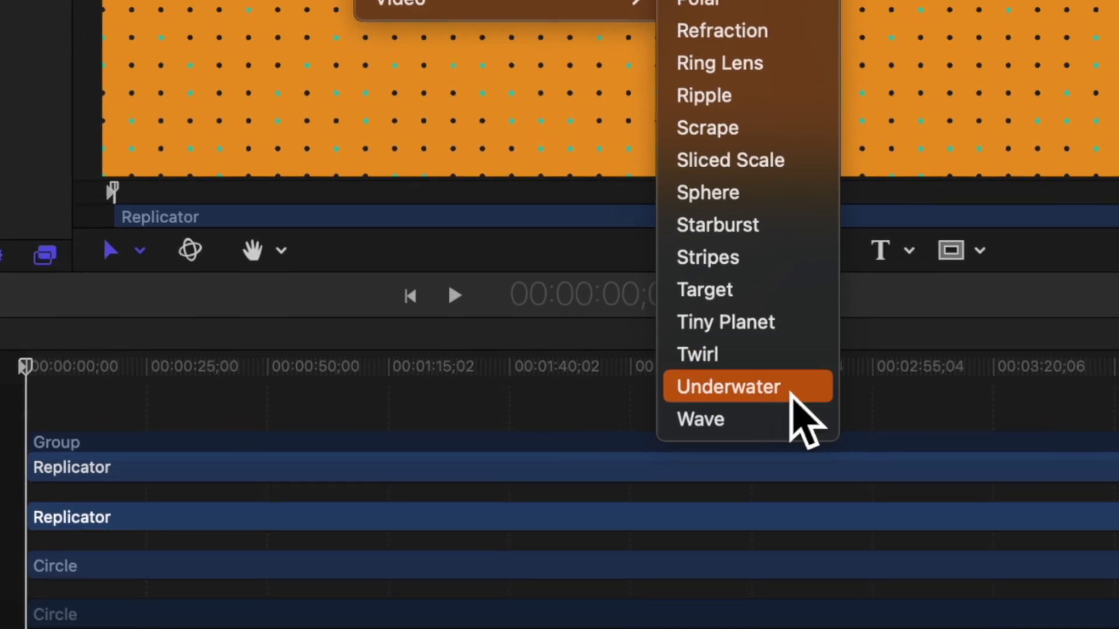
pyautogui.click(790, 392)
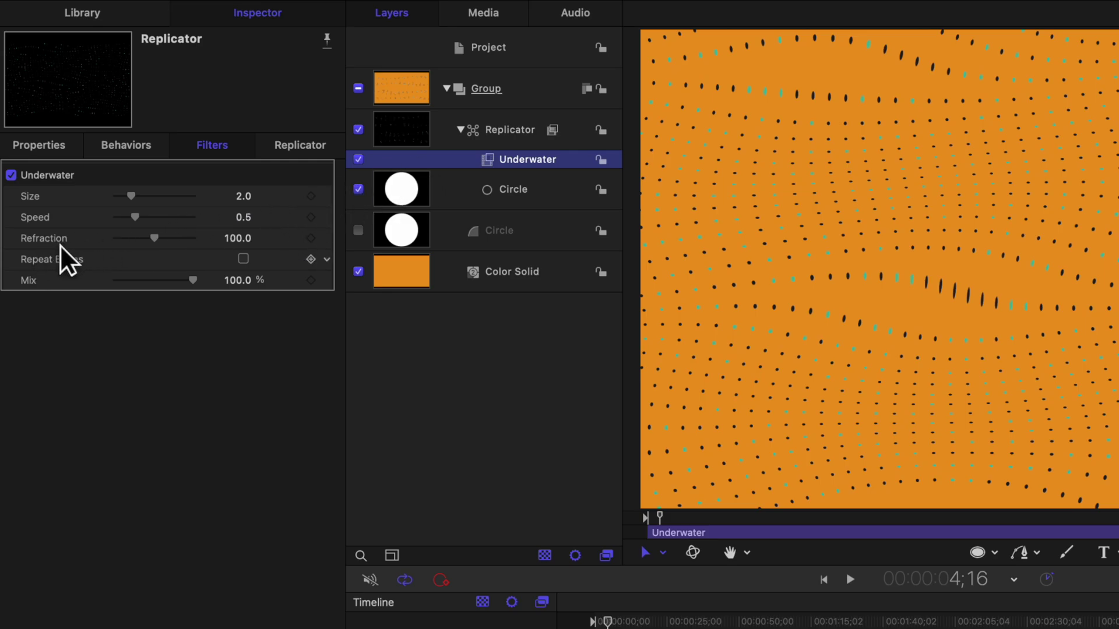
# - Set the Underwater filter's refraction to 44, size to 4.1 and speed to 0.09, and preview the motion
pyautogui.moveTo(151, 236); pyautogui.dragTo(131, 239)
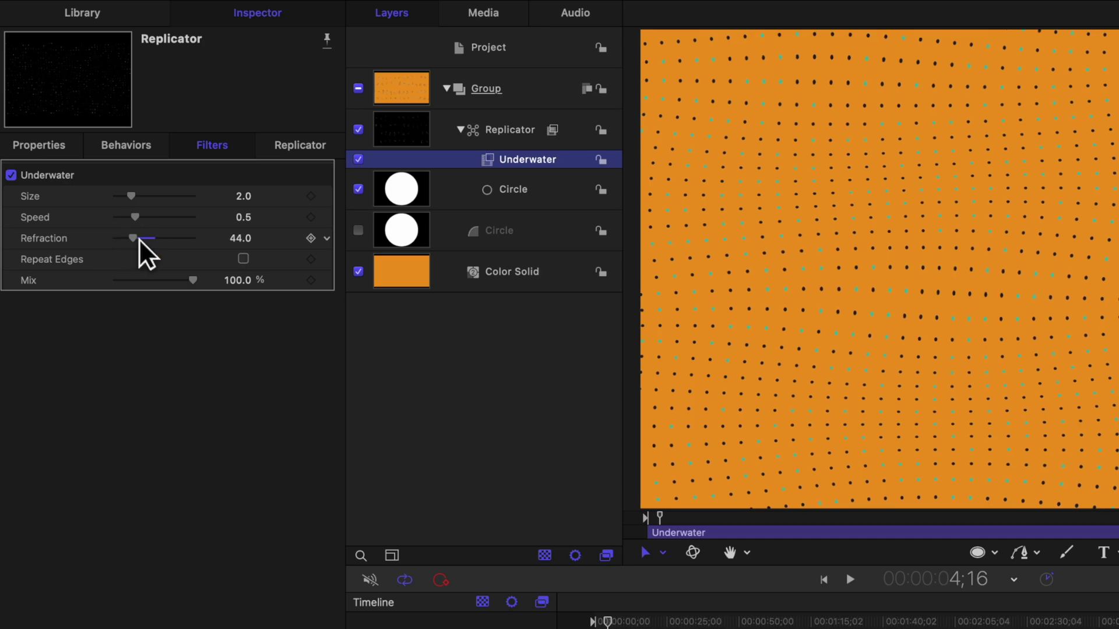
pyautogui.moveTo(132, 193); pyautogui.dragTo(147, 192)
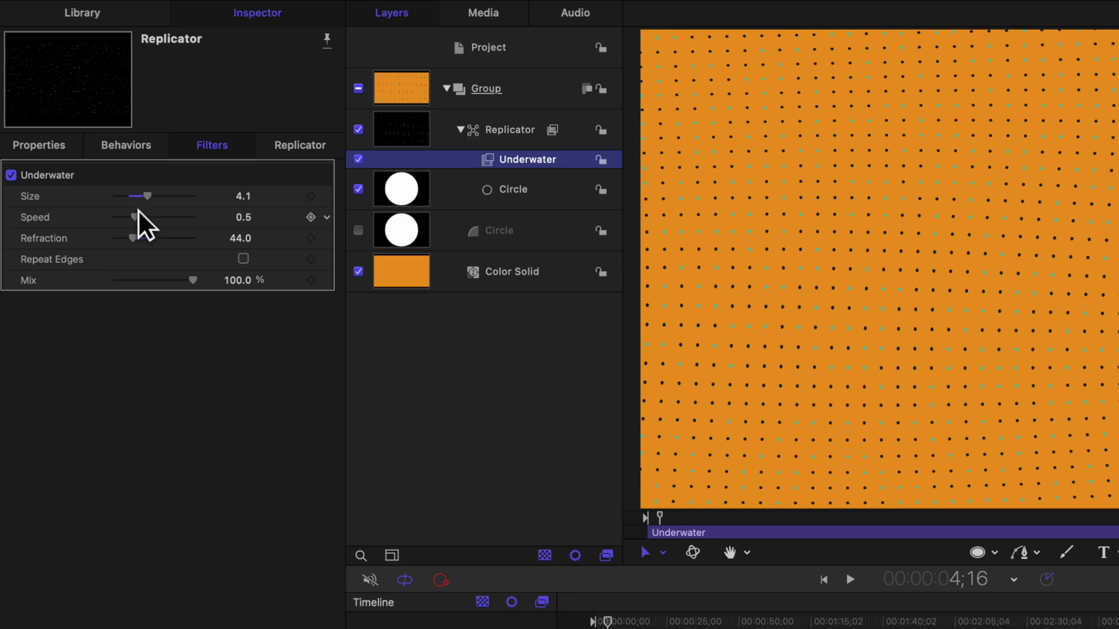
pyautogui.moveTo(152, 216); pyautogui.dragTo(137, 216)
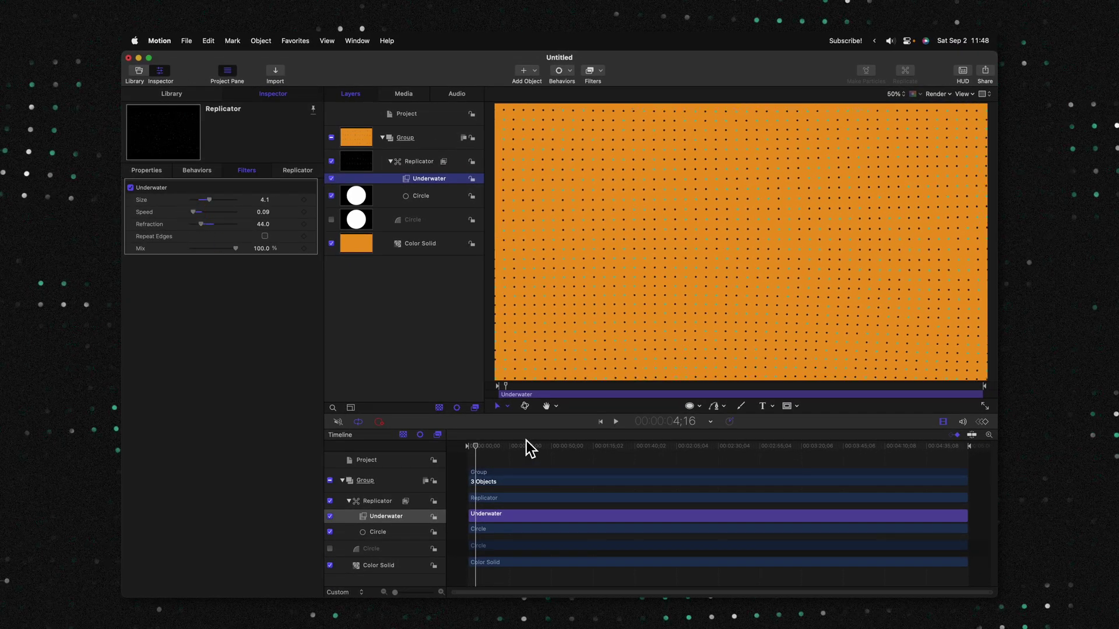
pyautogui.press('space')
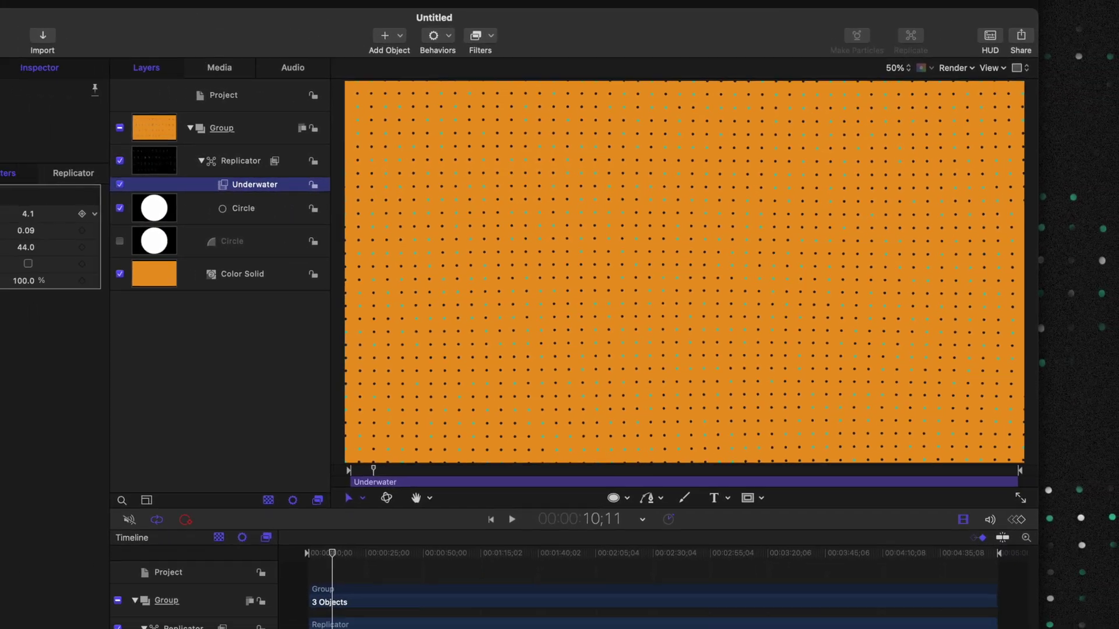
# - Reduce the Underwater filter's size to 2.59 and play back the result
pyautogui.click(172, 201)
pyautogui.moveTo(173, 201); pyautogui.dragTo(166, 199)
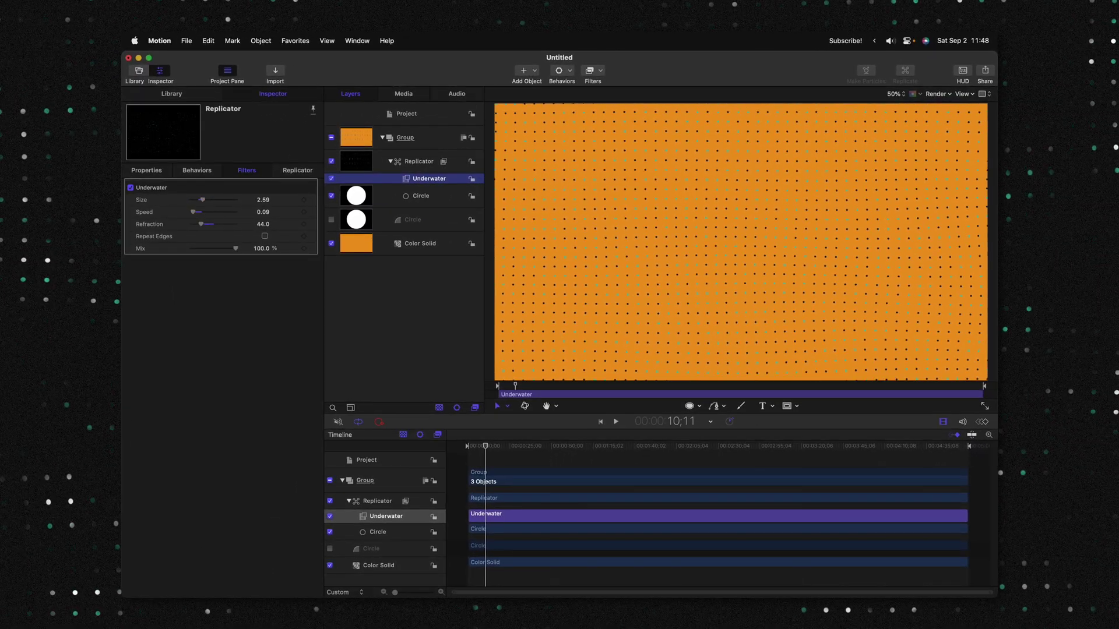
pyautogui.press('space')
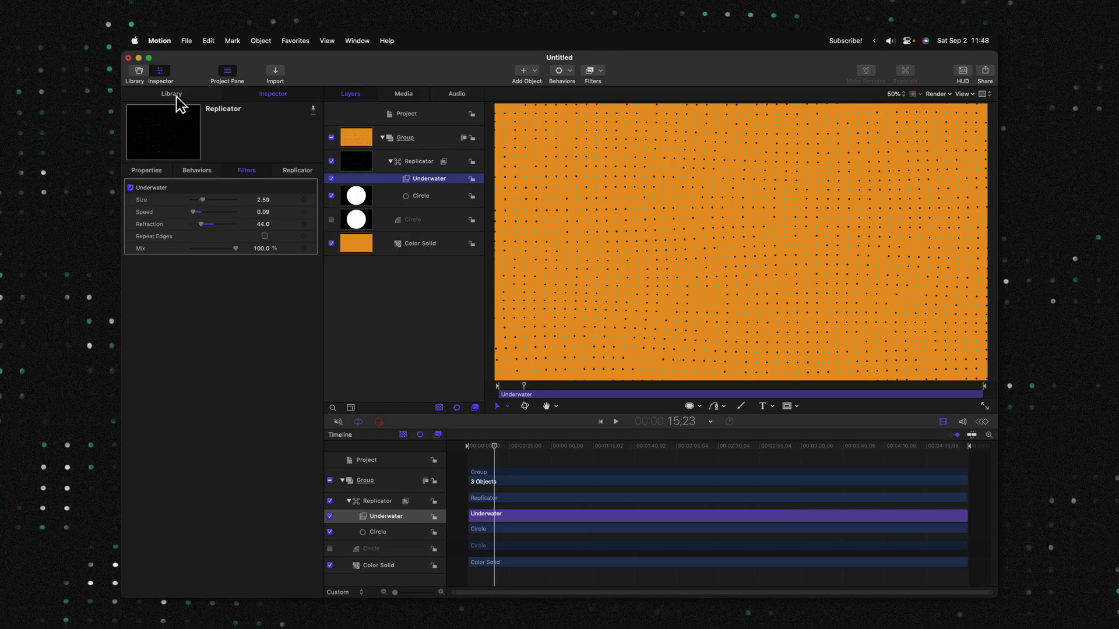
# - Add a Clouds generator from the library in a new group above the dots group and preview its animation
pyautogui.click(172, 94)
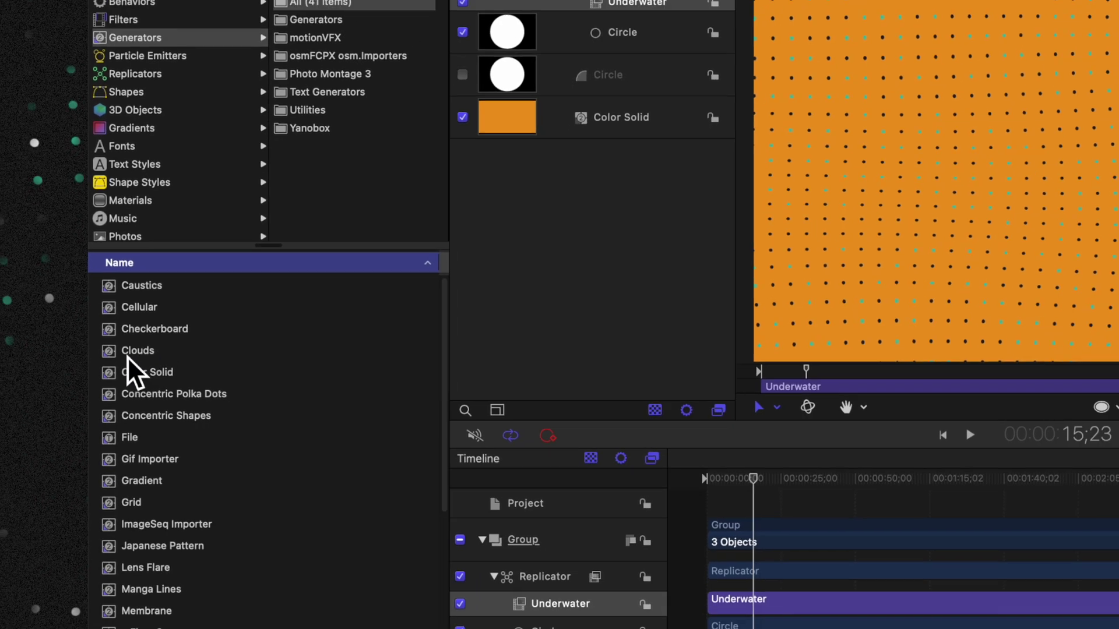
pyautogui.moveTo(128, 371); pyautogui.dragTo(552, 0)
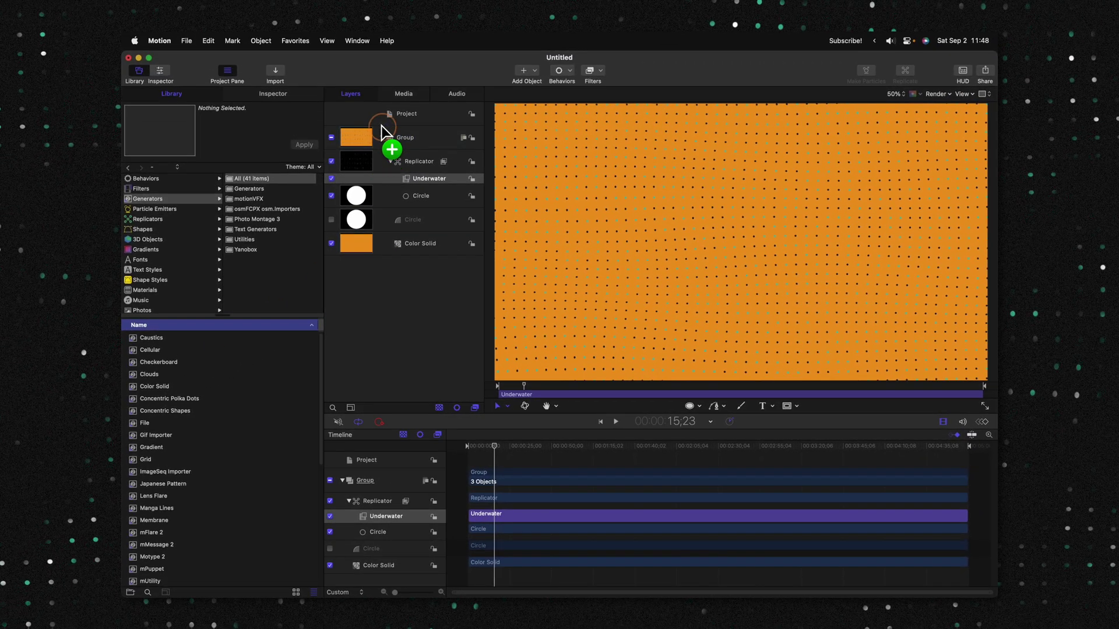
pyautogui.moveTo(381, 130); pyautogui.dragTo(386, 134)
pyautogui.press('space')
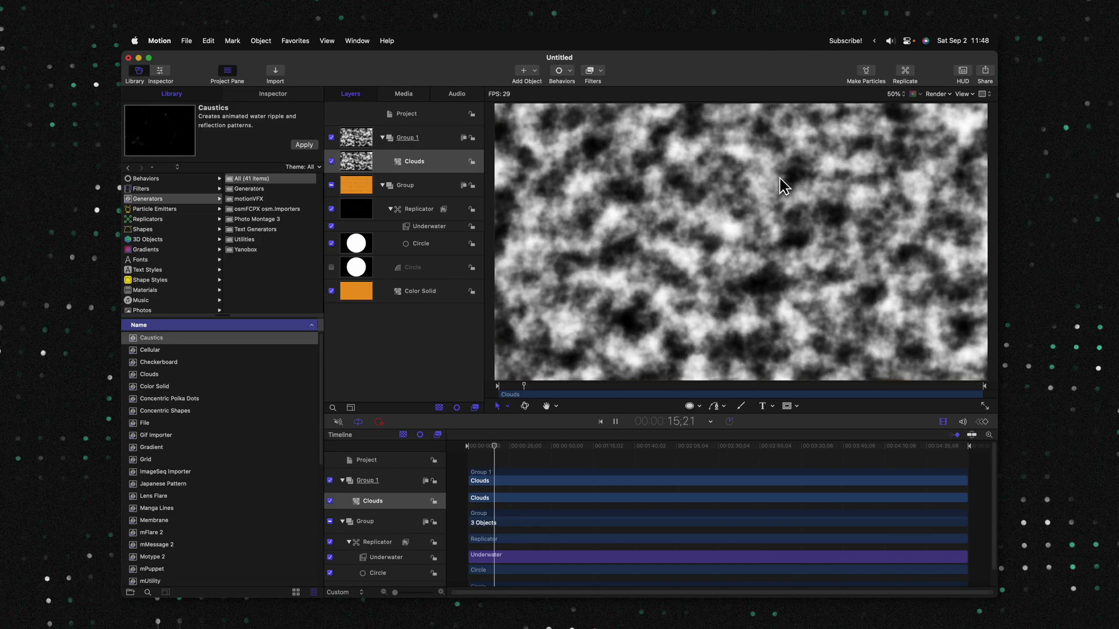
pyautogui.press('space')
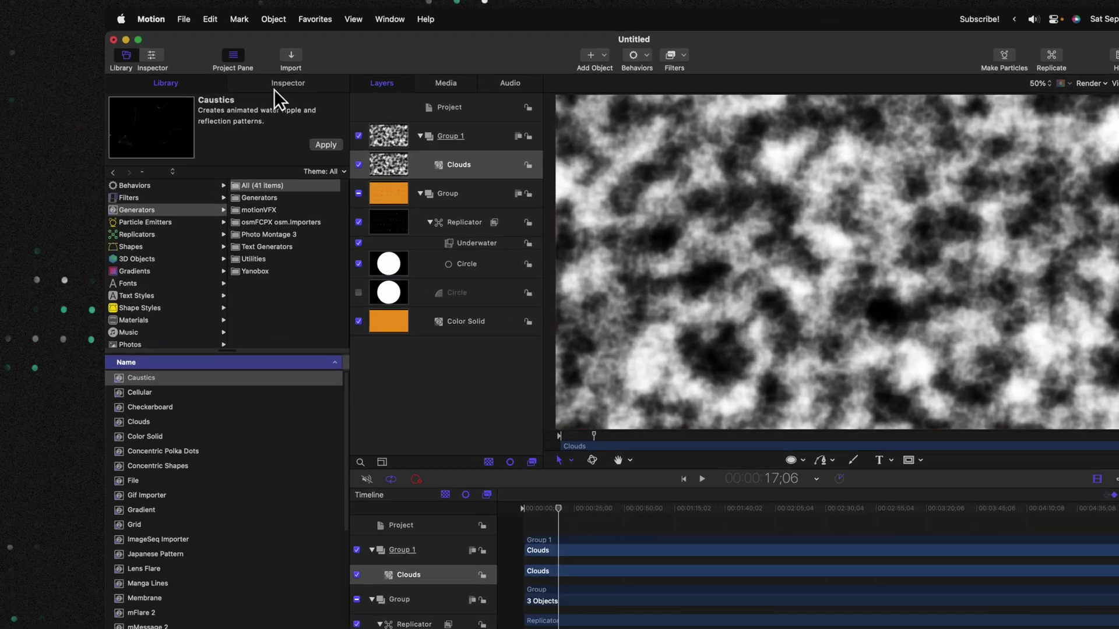
# - Set the Clouds generator's speed to 2.0 and preview the faster animation
pyautogui.click(272, 93)
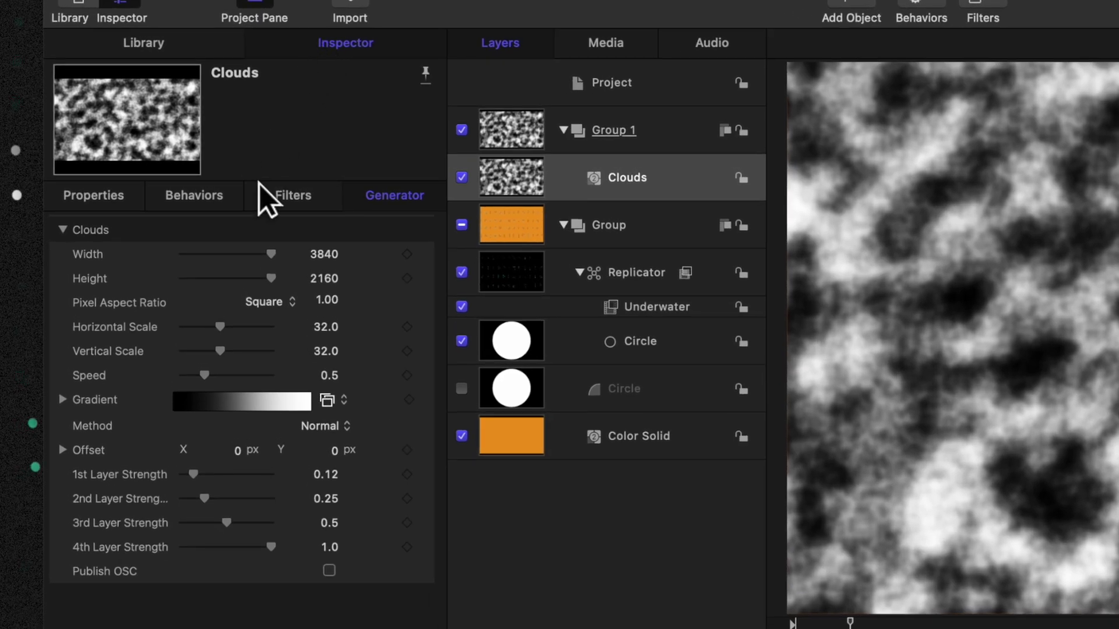
pyautogui.moveTo(206, 375); pyautogui.dragTo(457, 374)
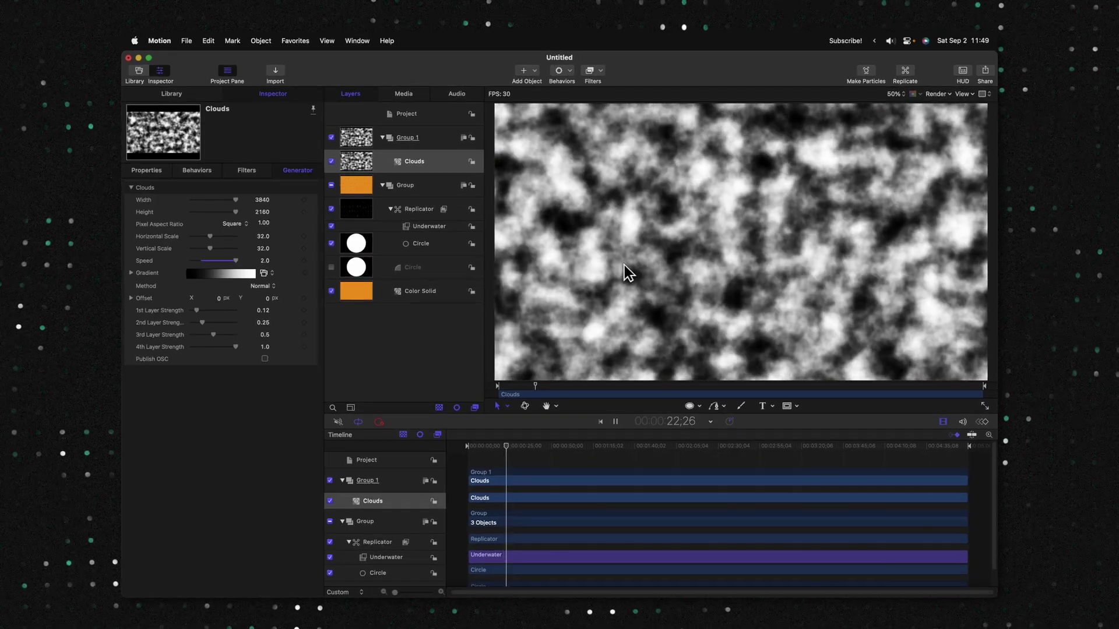
pyautogui.press('space')
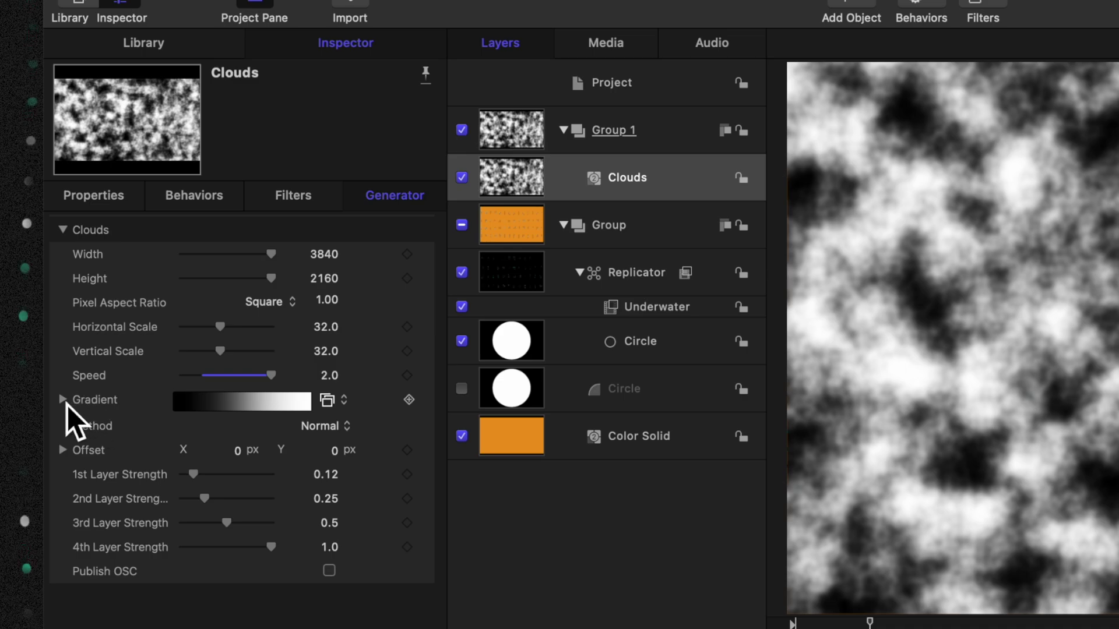
# - Increase the Clouds gradient's contrast by moving its black tag to about 31% and its white tag to 94.54%
pyautogui.click(62, 401)
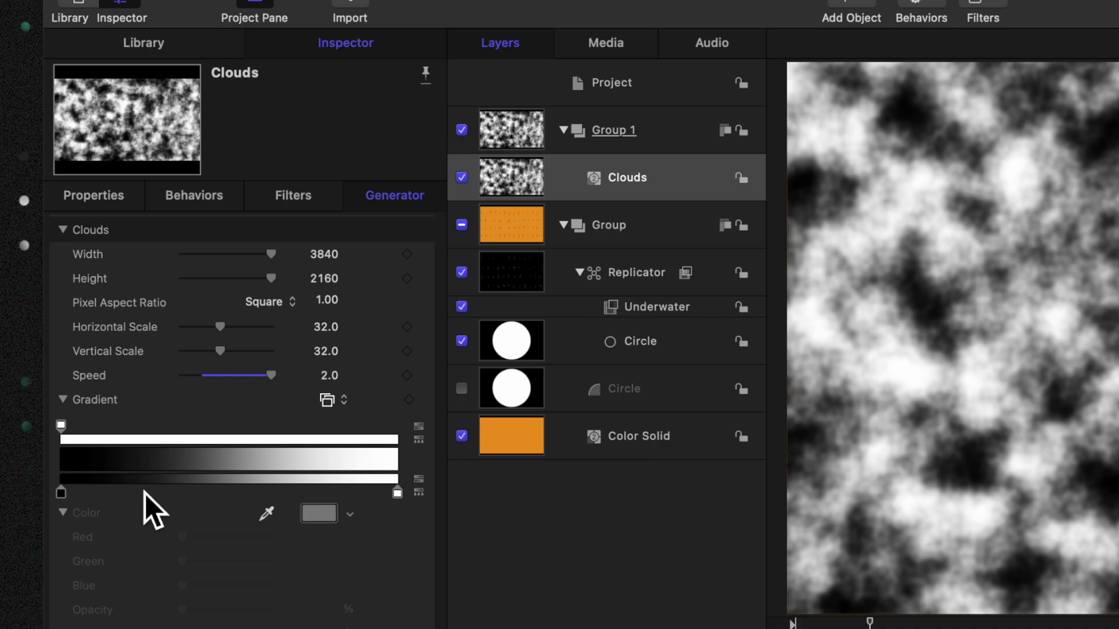
pyautogui.moveTo(63, 494); pyautogui.dragTo(167, 493)
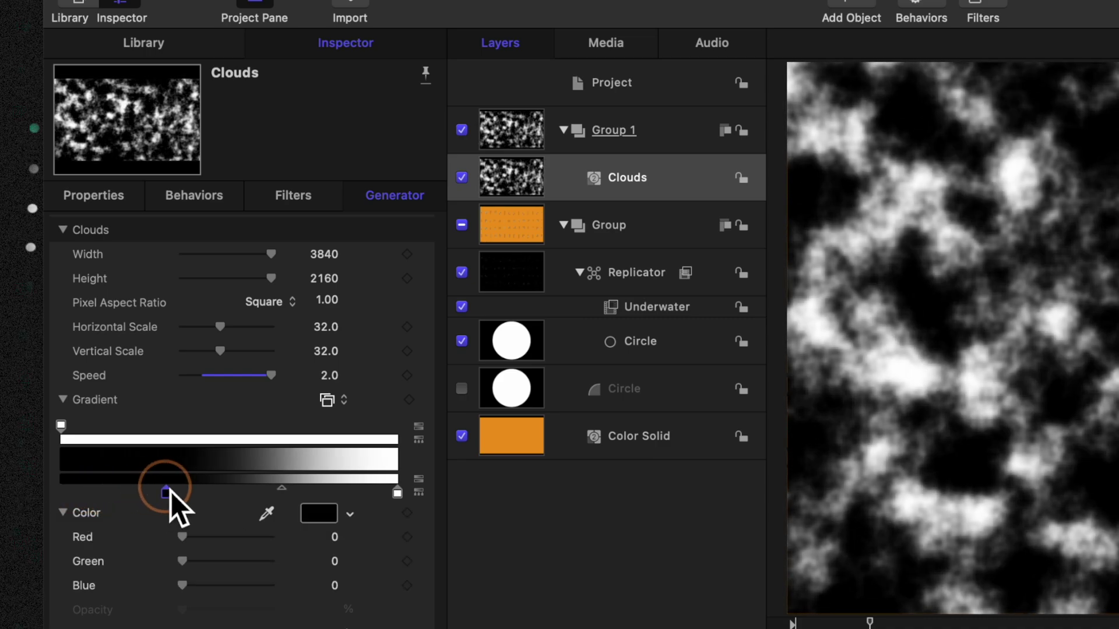
pyautogui.moveTo(397, 493); pyautogui.dragTo(383, 494)
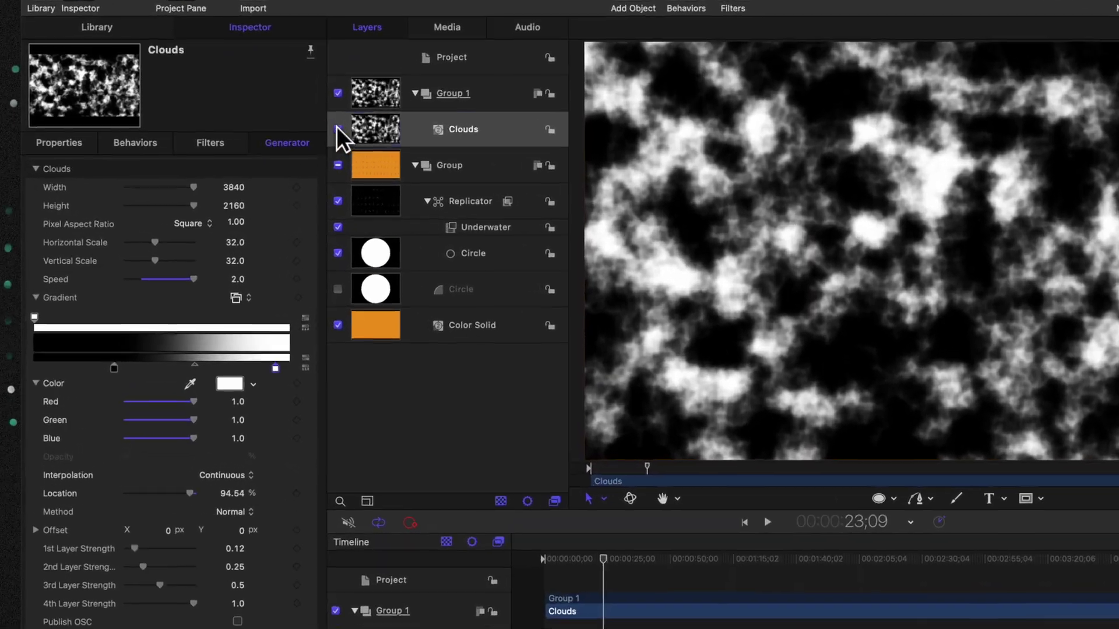
# - Hide the Clouds layer and add an image mask to the replicator
pyautogui.click(331, 160)
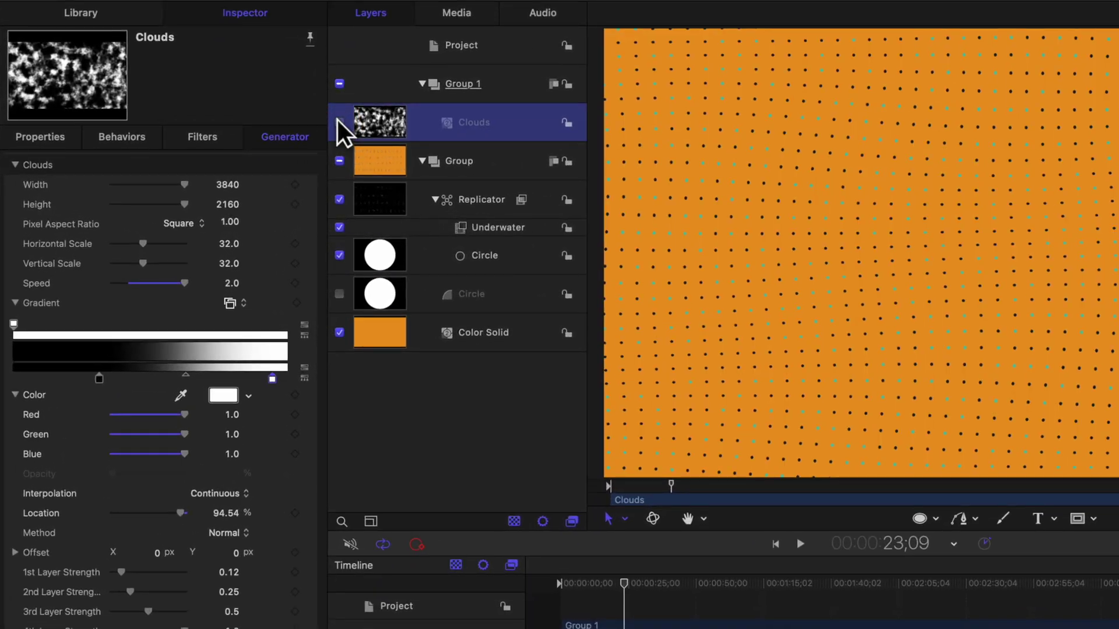
pyautogui.click(381, 201)
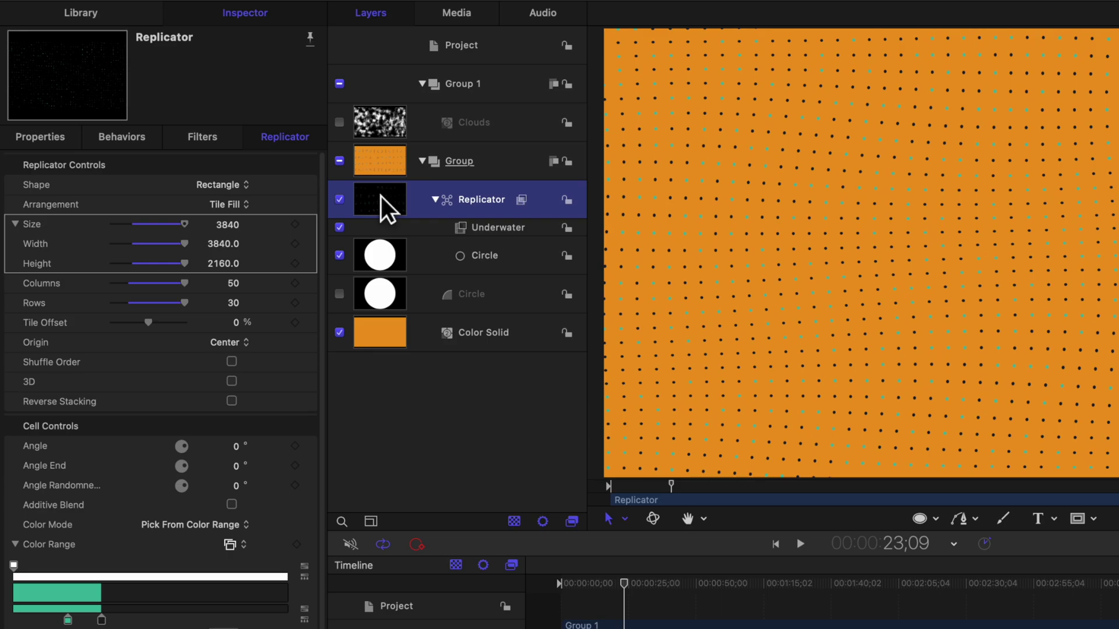
pyautogui.rightClick(382, 200)
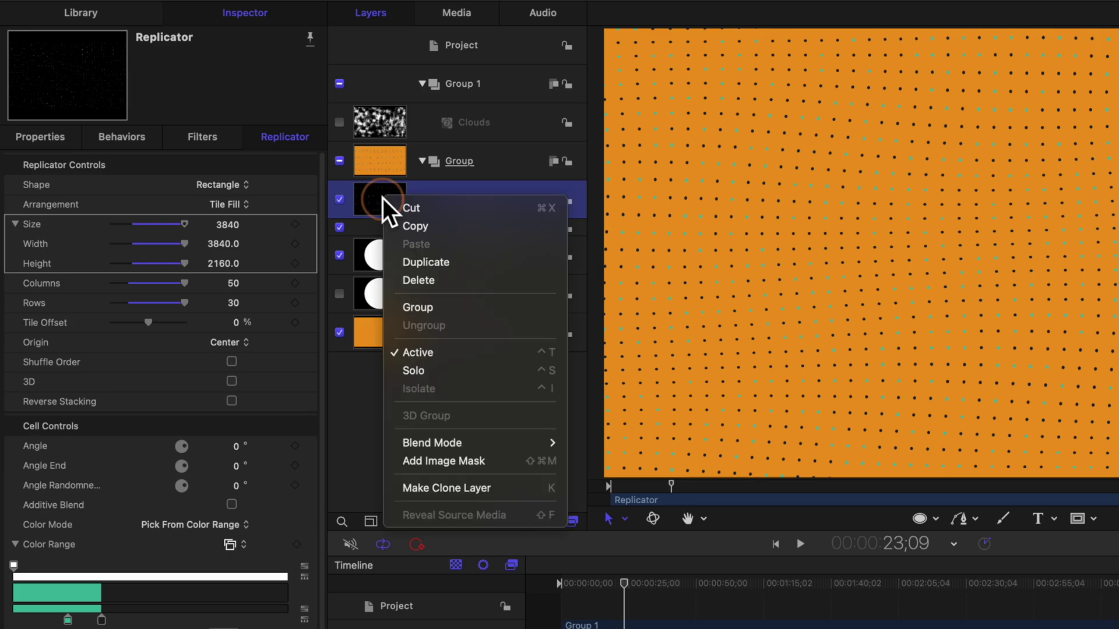
pyautogui.click(502, 464)
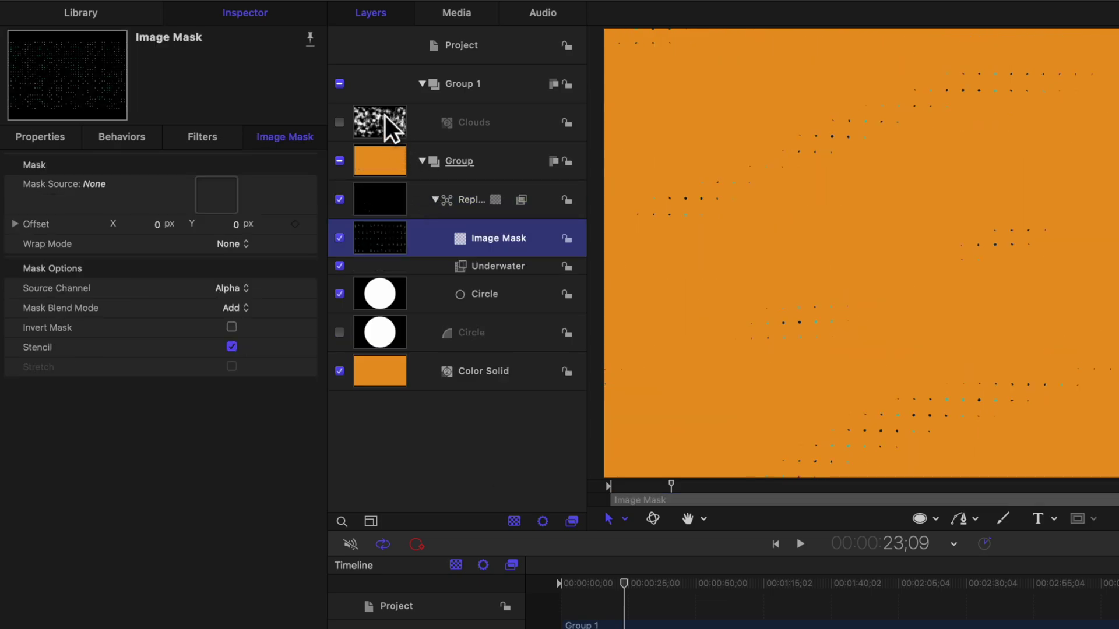
# - Use Clouds as the image mask's source with the Luminance channel, and compare the masked dots with the clouds pattern
pyautogui.moveTo(385, 116); pyautogui.dragTo(388, 230)
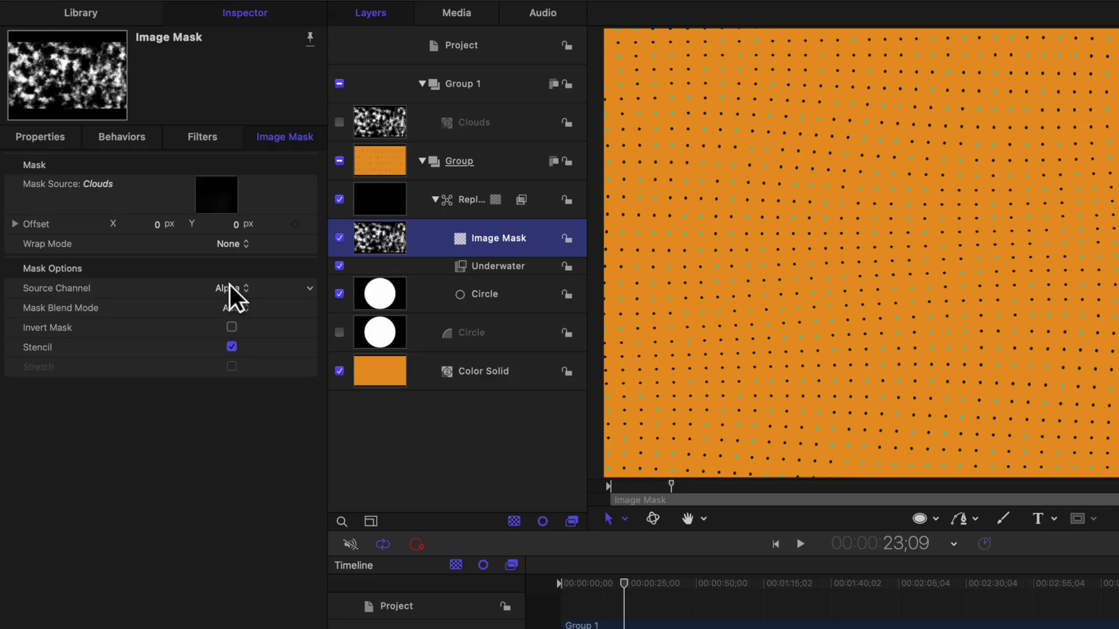
pyautogui.click(259, 309)
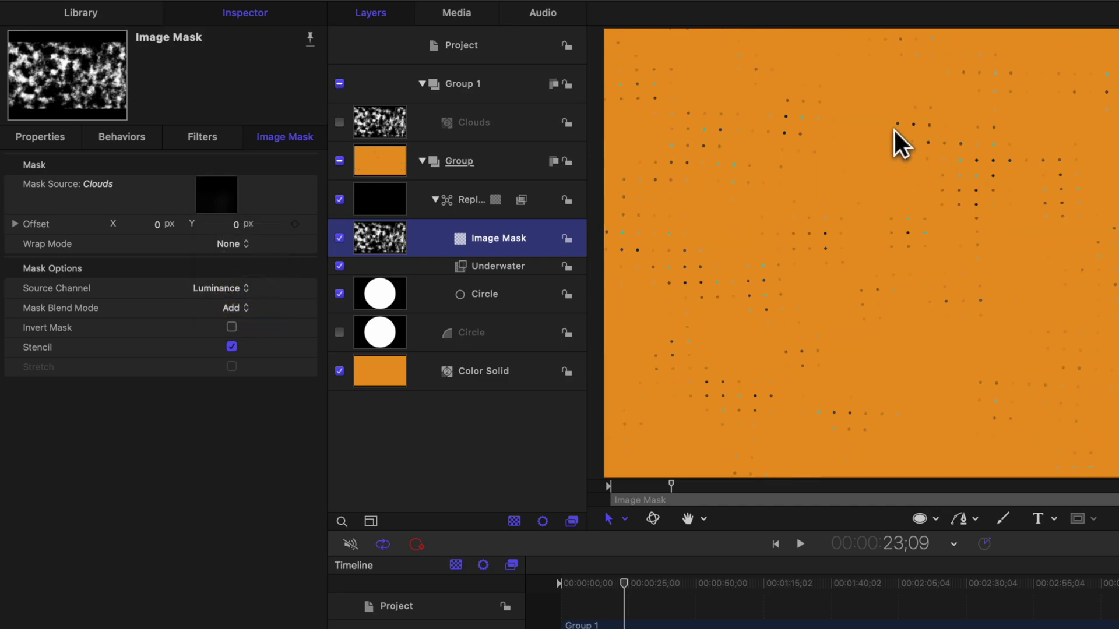
pyautogui.click(338, 121)
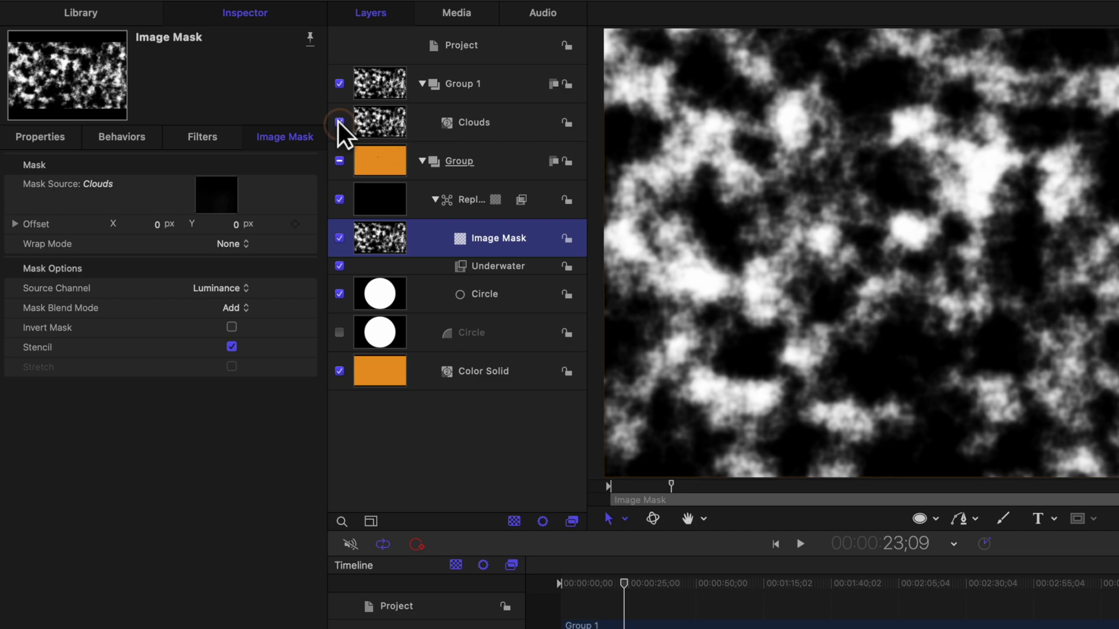
pyautogui.click(338, 121)
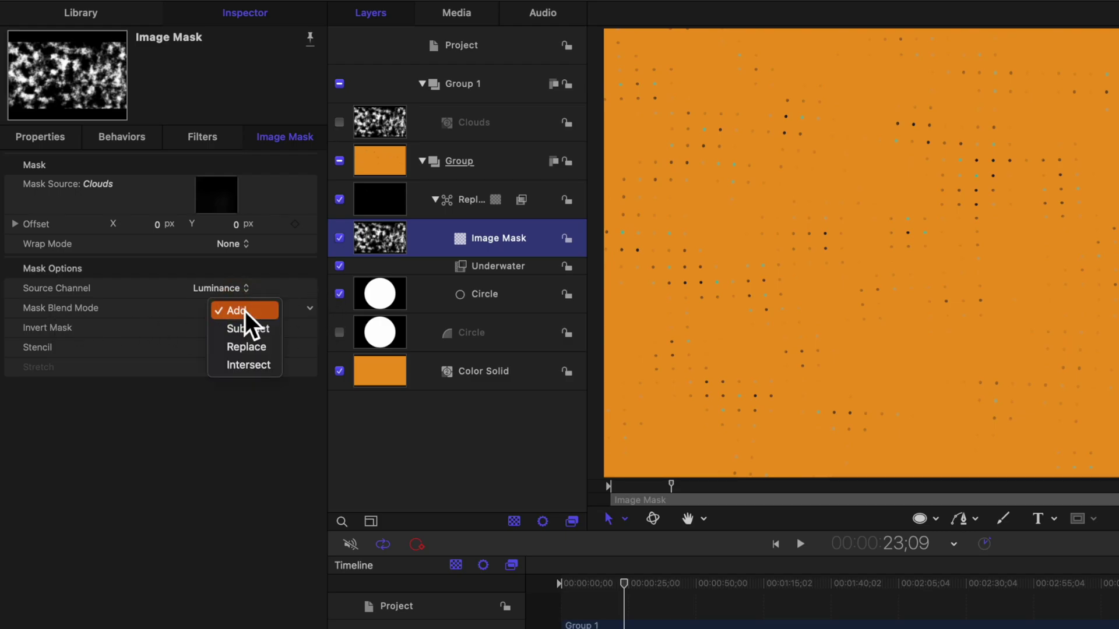
# - Try the Subtract blend mode on the image mask and undo it
pyautogui.click(250, 331)
pyautogui.press('super+z')
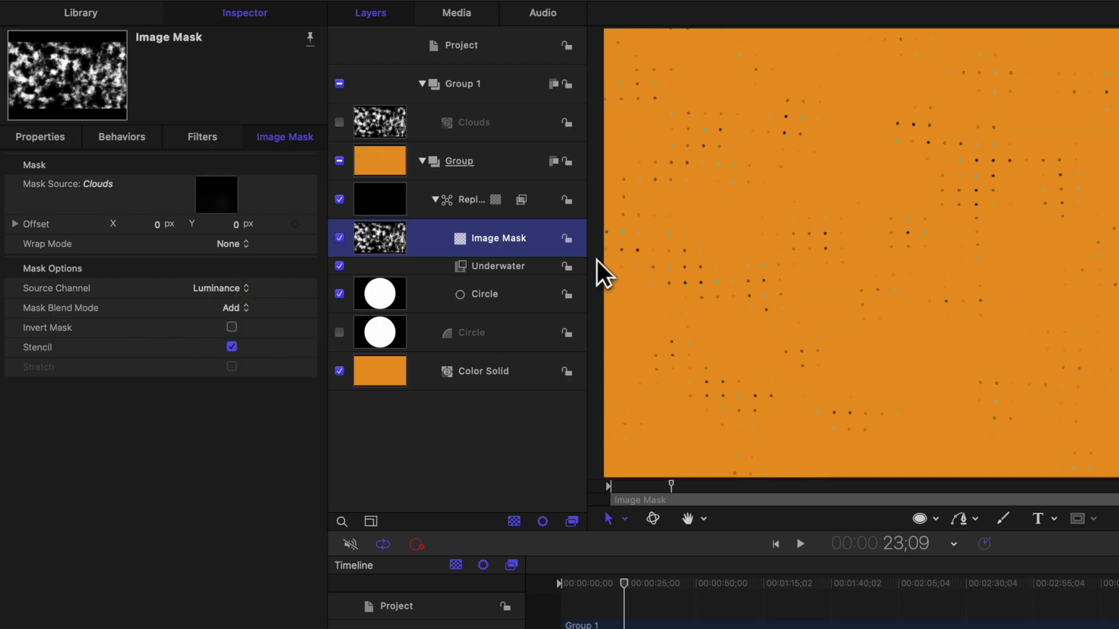
# - Move the black tag of the Clouds gradient to 10.64% to reveal more dots
pyautogui.click(390, 127)
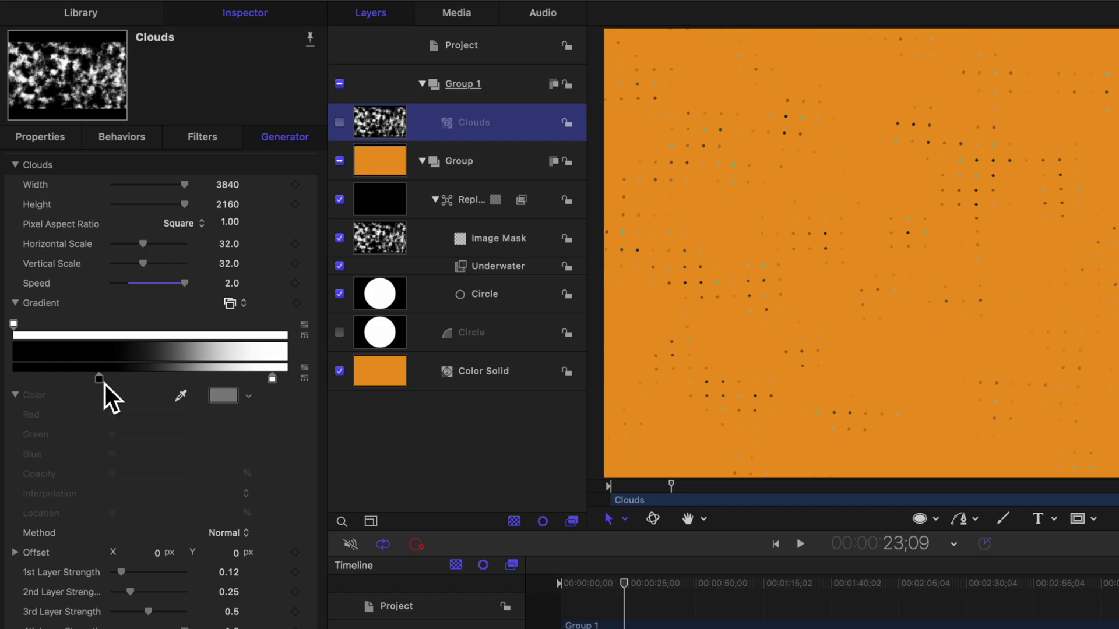
pyautogui.moveTo(100, 379); pyautogui.dragTo(53, 383)
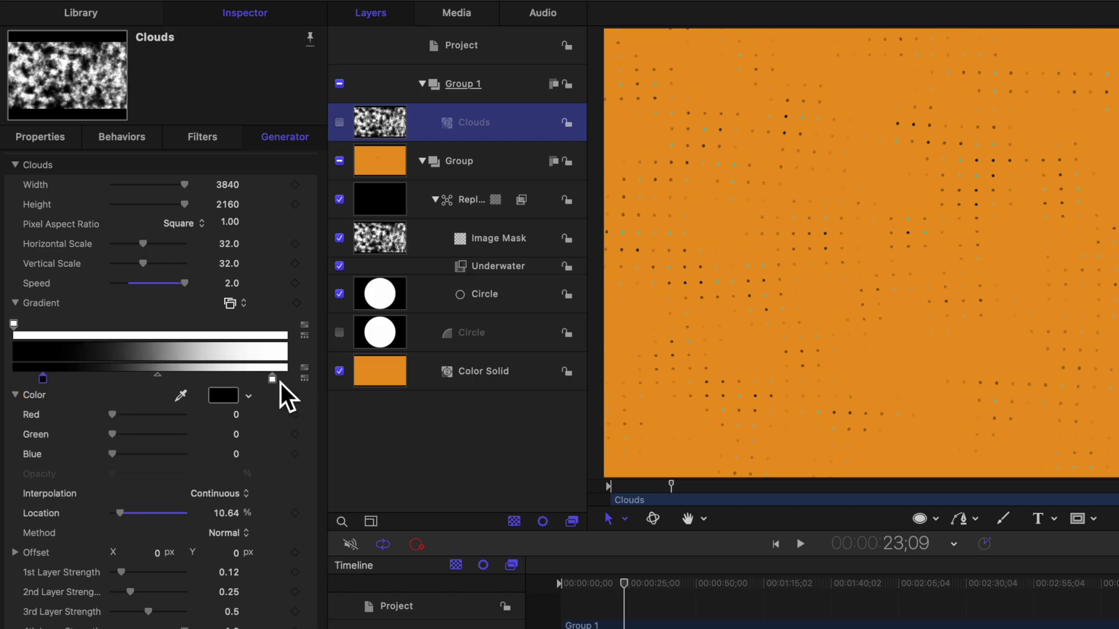
# - Preview the masked dots animation and try Constant interpolation on the black tag of the Clouds gradient
pyautogui.press('space')
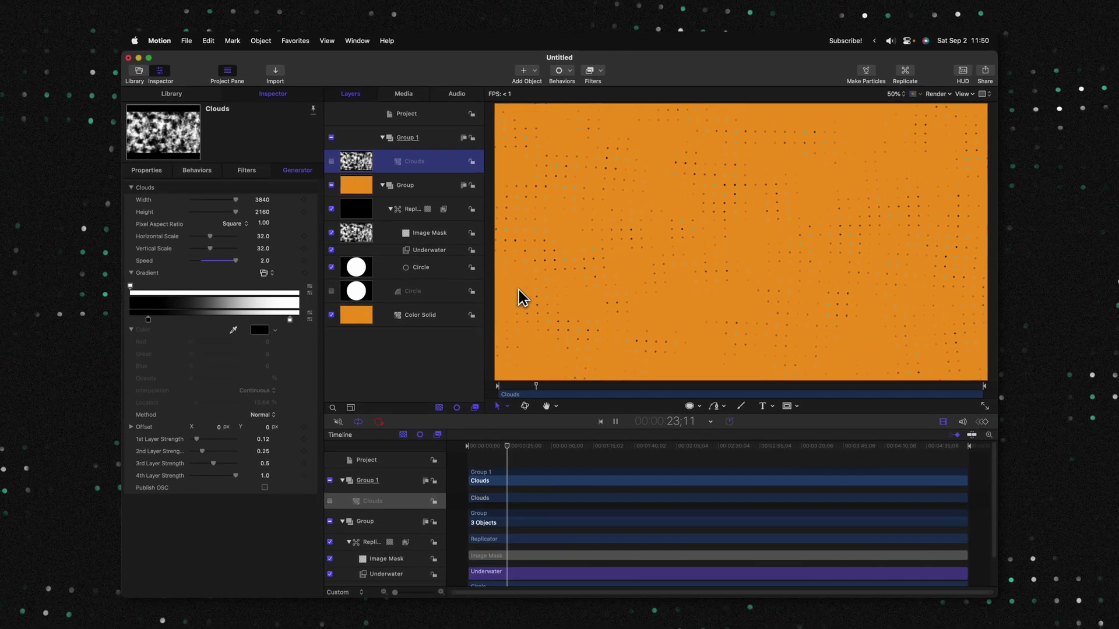
pyautogui.press('space')
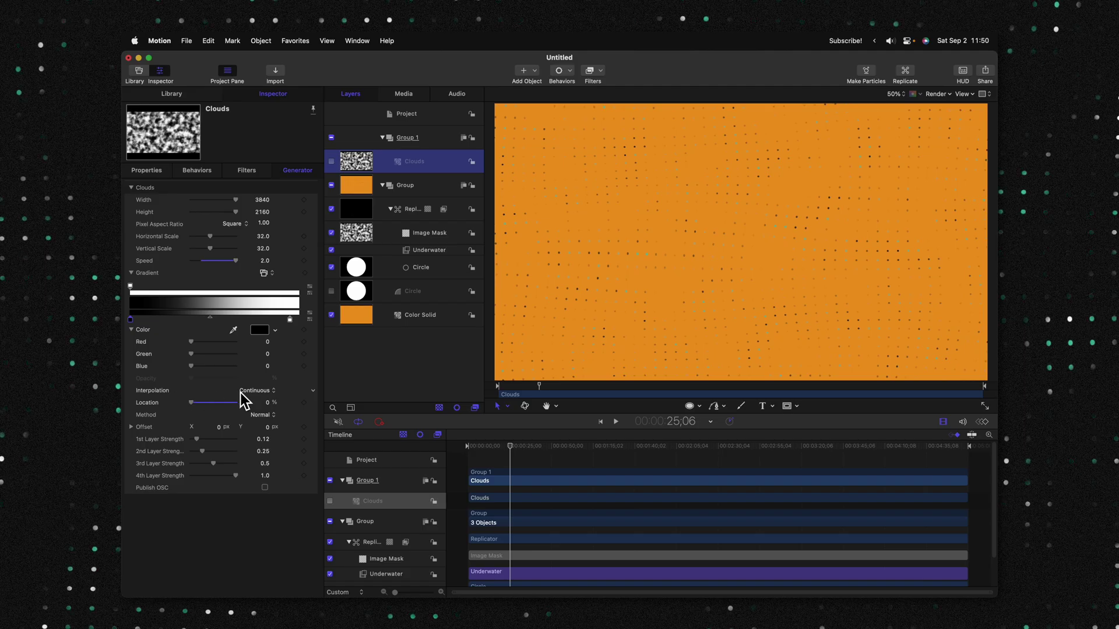
pyautogui.click(260, 393)
pyautogui.click(275, 368)
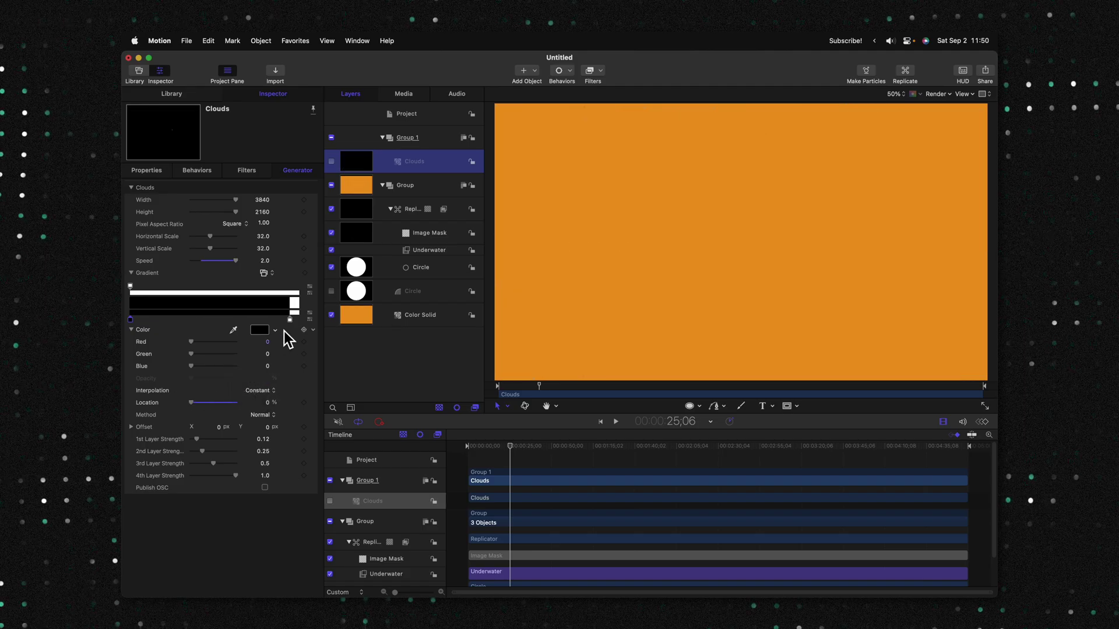
pyautogui.moveTo(291, 321)
pyautogui.mouseDown()
pyautogui.moveTo(192, 329)
pyautogui.moveTo(289, 329)
pyautogui.mouseUp()
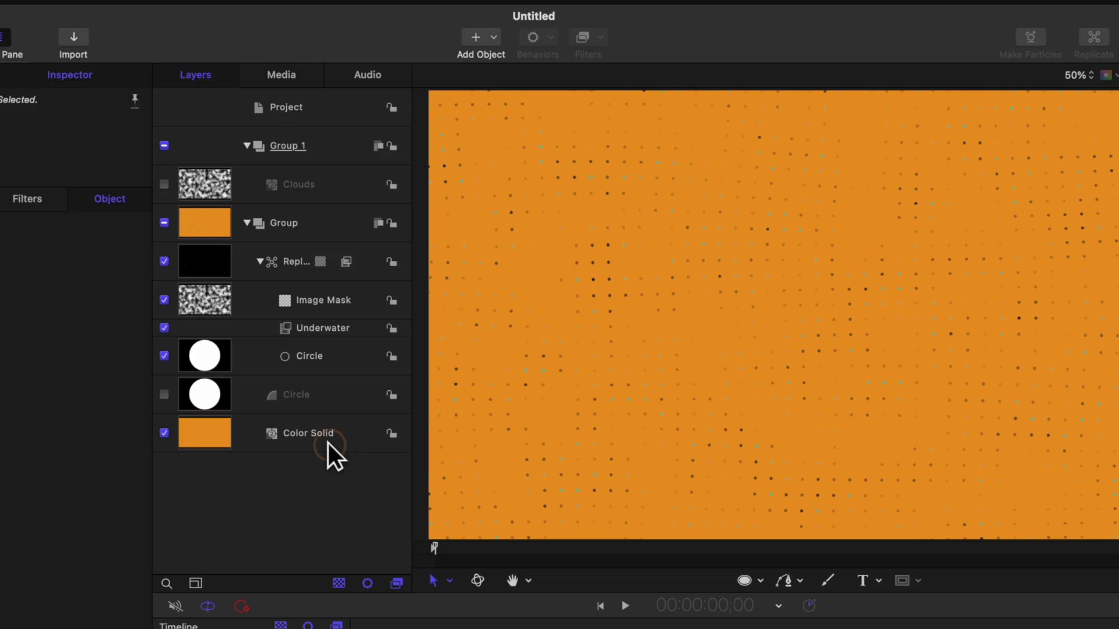
# - Apply the Add Noise filter to the Color Solid and set its amount to 0.1
pyautogui.click(328, 442)
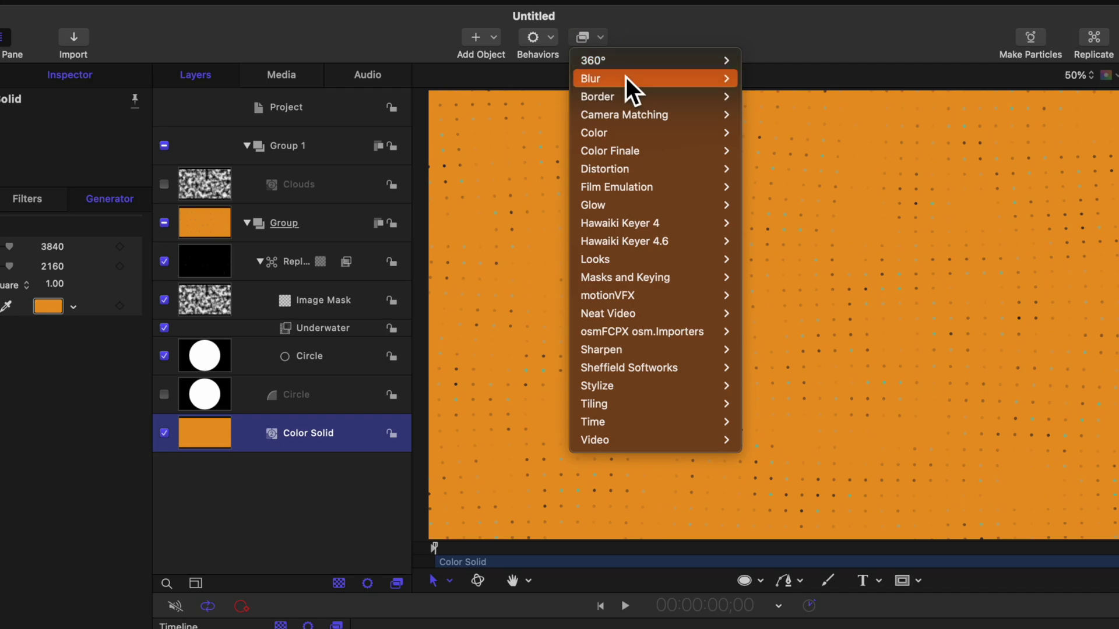
pyautogui.moveTo(683, 386)
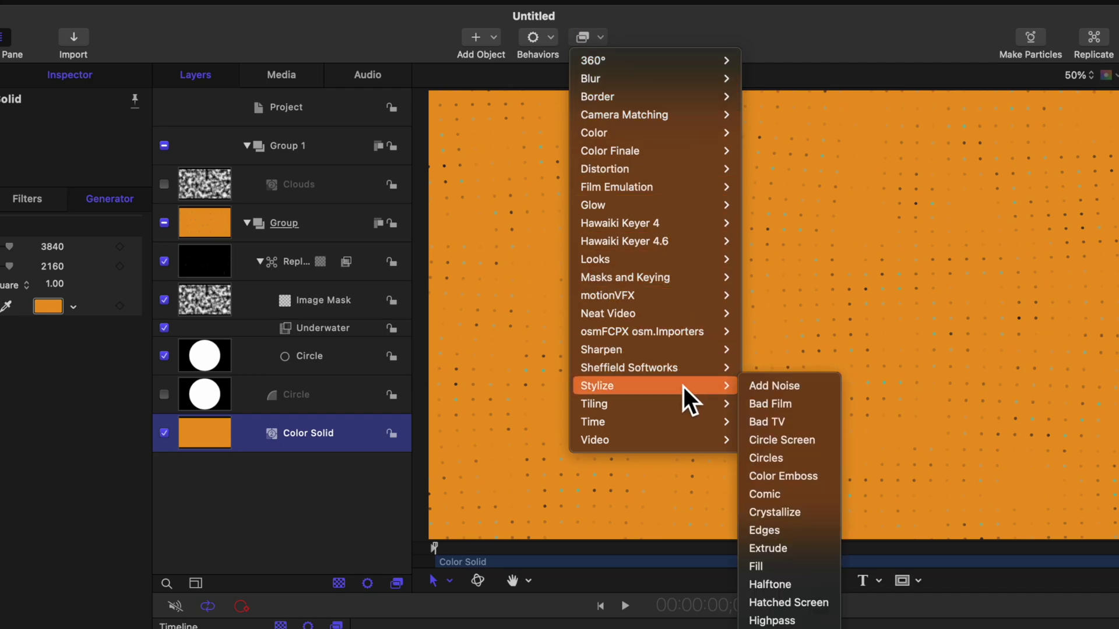
pyautogui.click(753, 387)
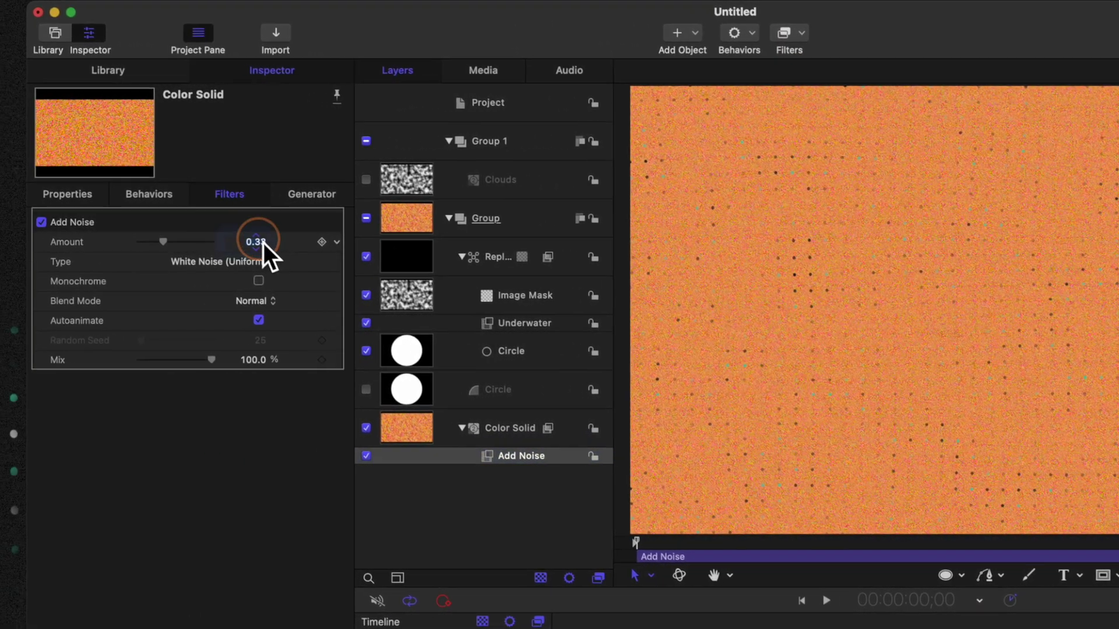
pyautogui.click(156, 243)
pyautogui.write('0.1')
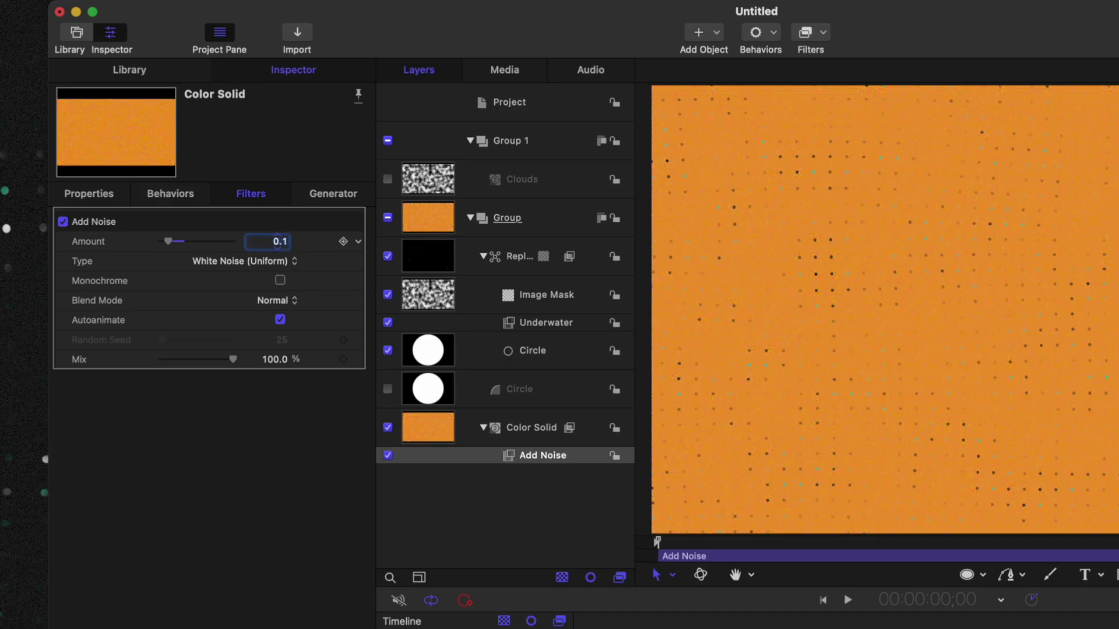
# - Set the noise type to Blue Noise (reduces banding), make it monochrome and turn off Autoanimate
pyautogui.click(236, 269)
pyautogui.click(252, 304)
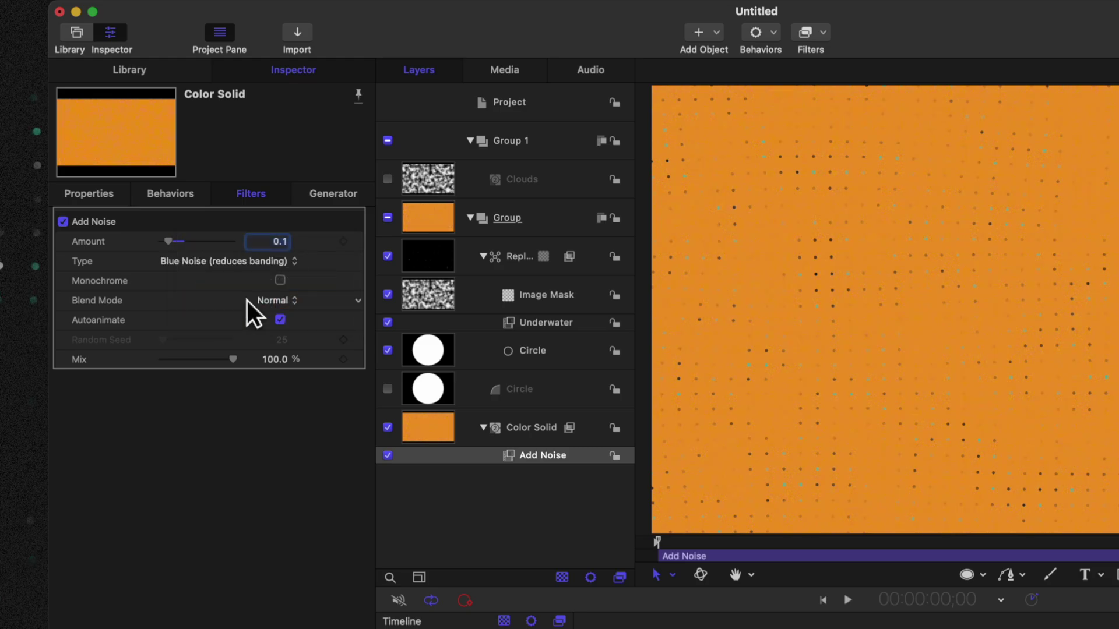
pyautogui.click(279, 281)
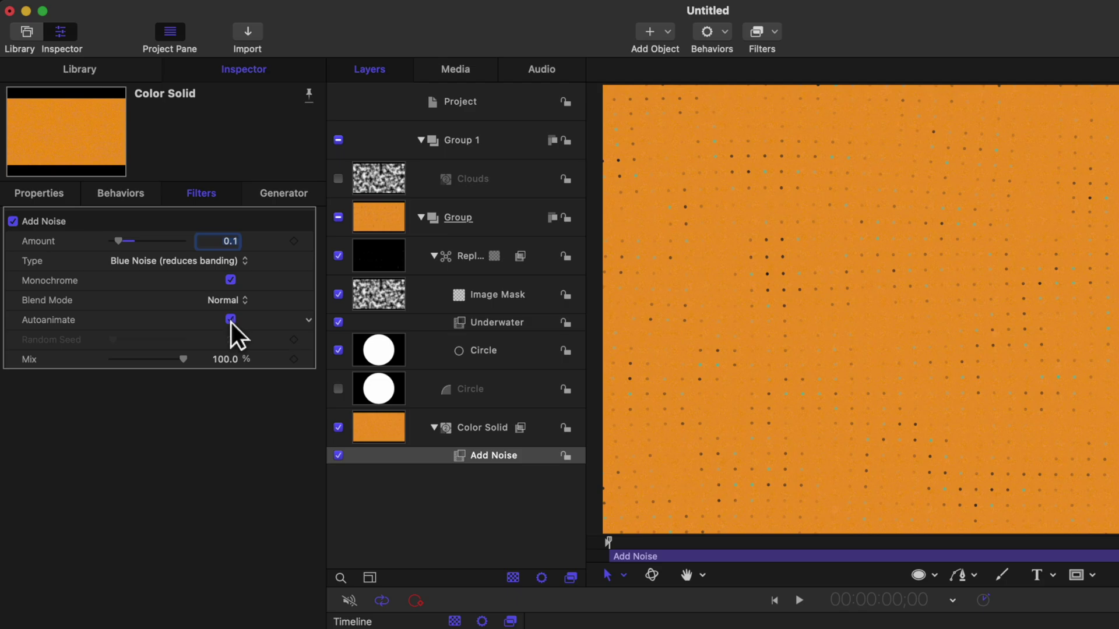
pyautogui.click(231, 319)
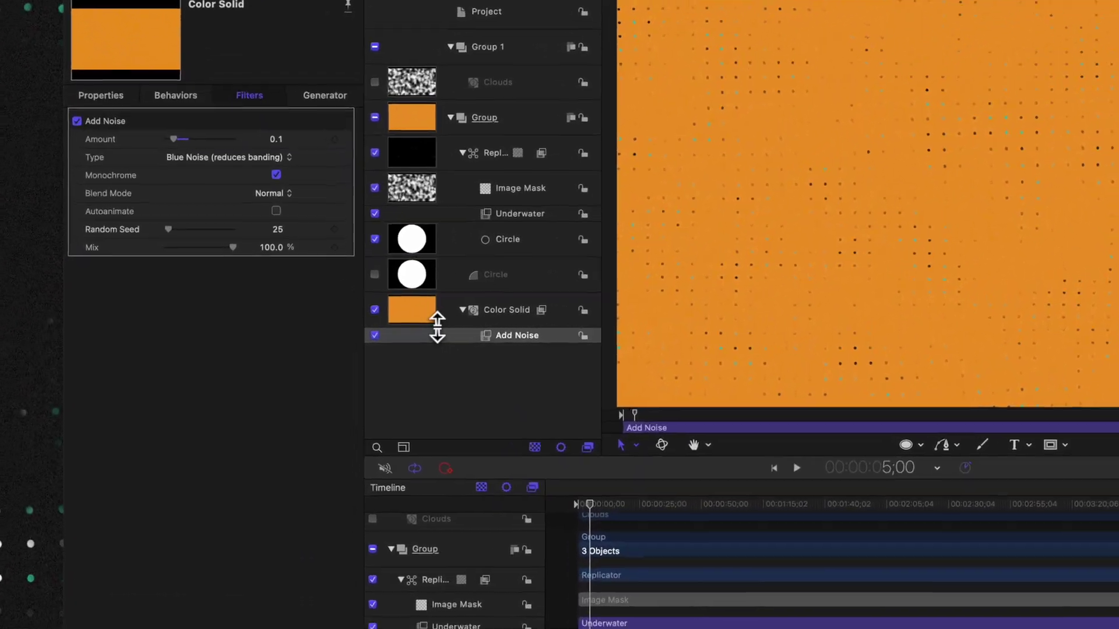
# - Publish the Color parameter of the Color Solid
pyautogui.click(379, 319)
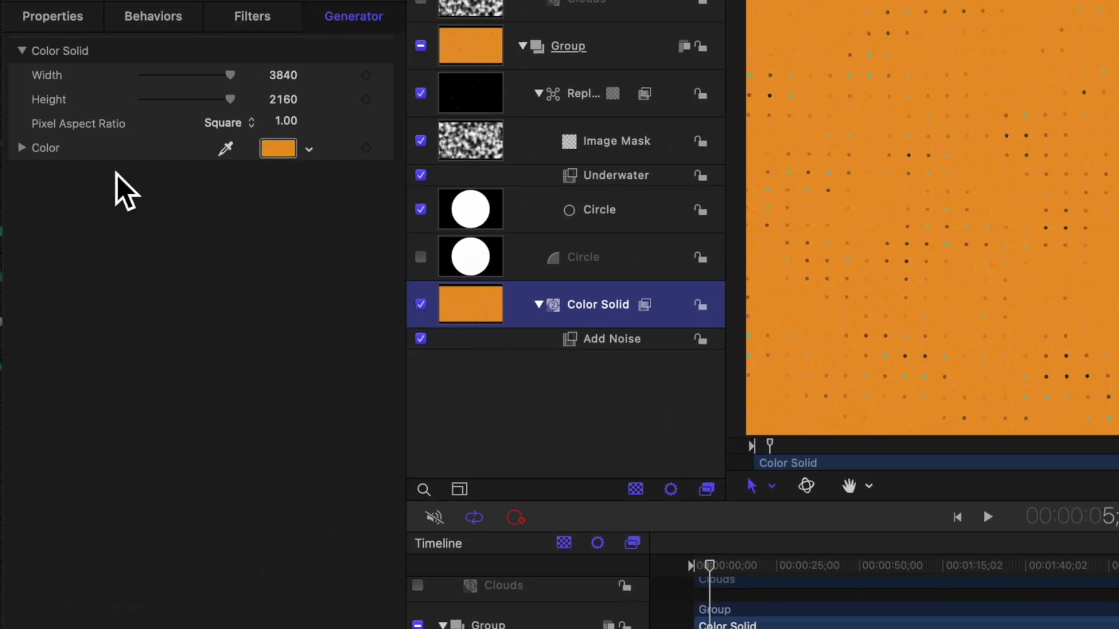
pyautogui.click(386, 151)
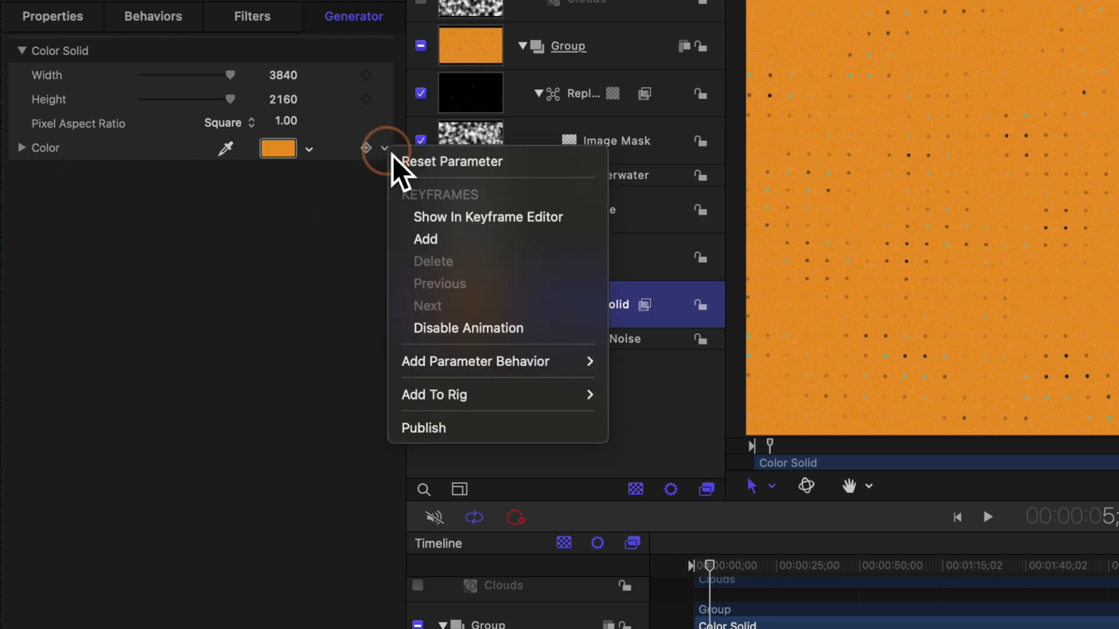
pyautogui.click(461, 429)
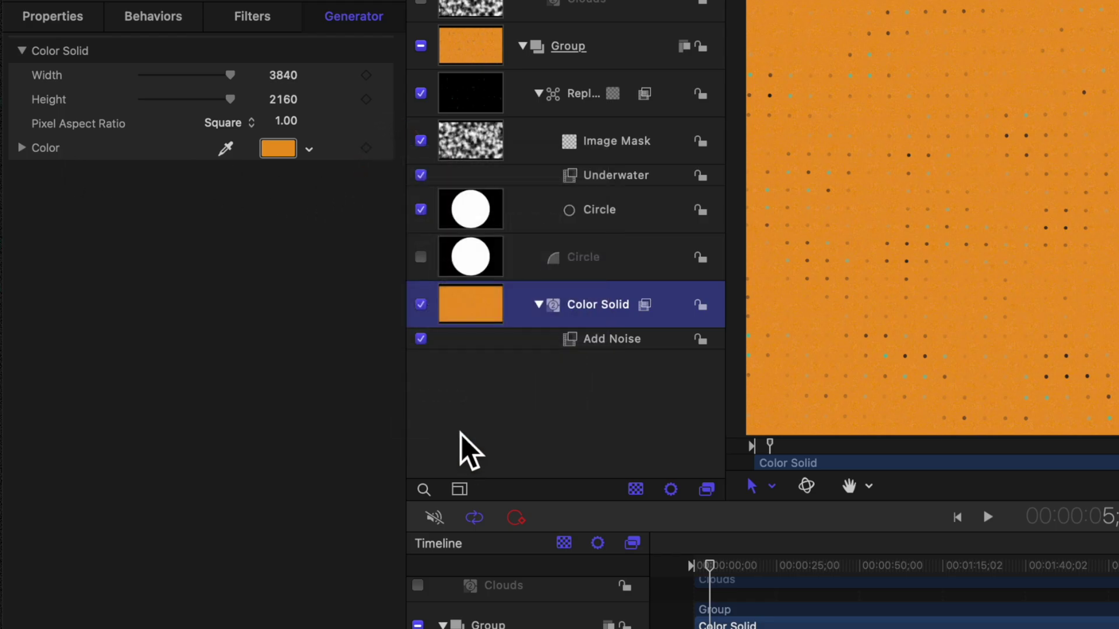
# - Publish the replicator's Color Range parameter
pyautogui.click(481, 99)
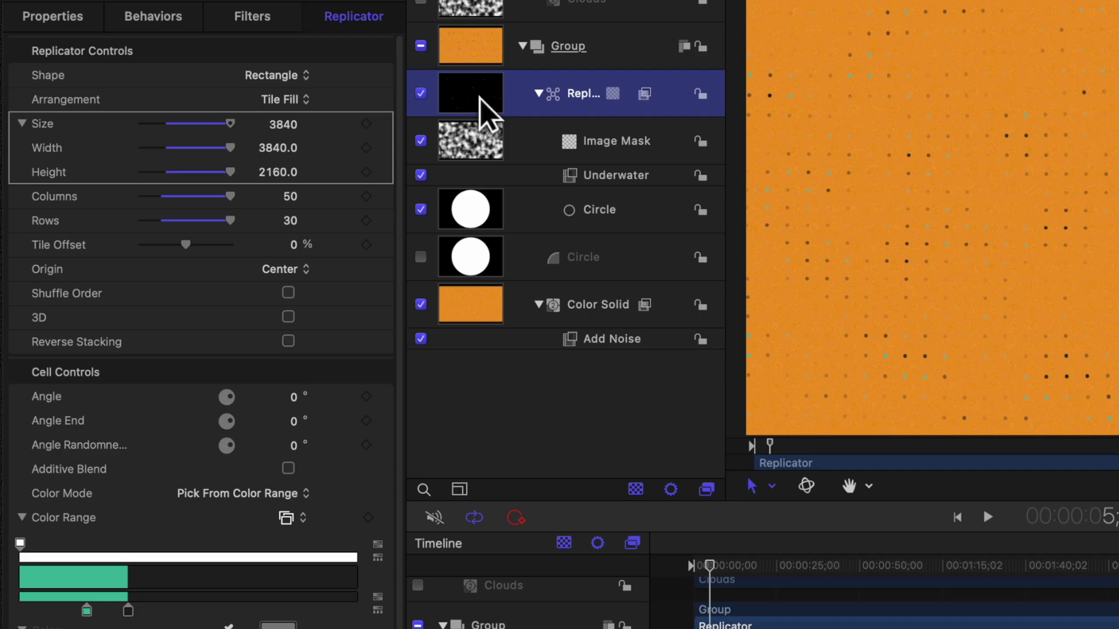
pyautogui.scroll(-1, 76, 502)
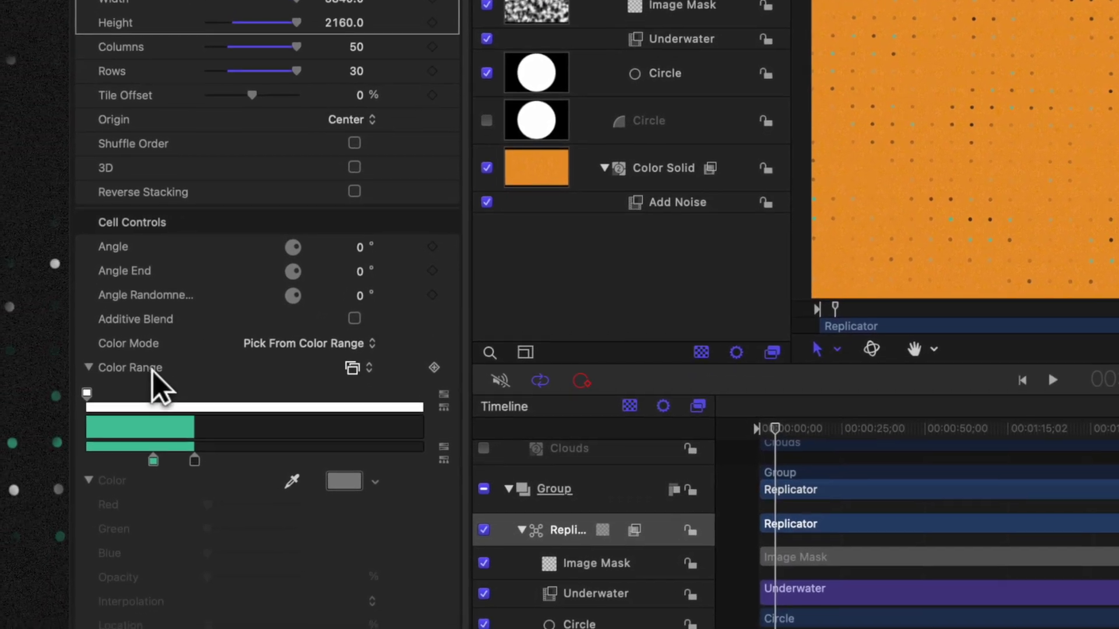
pyautogui.rightClick(150, 366)
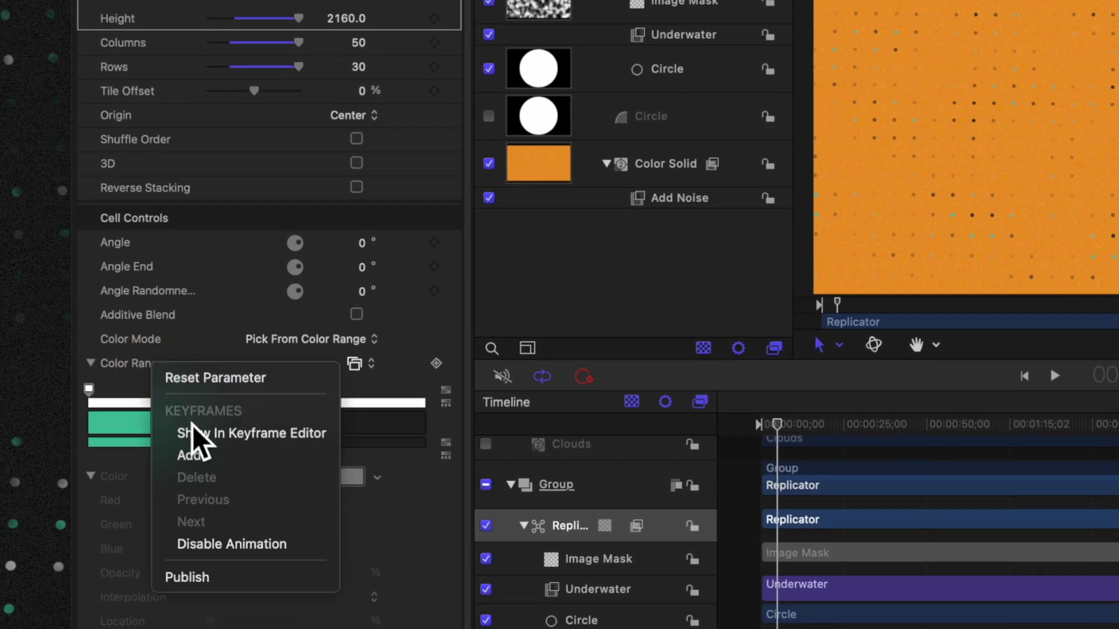
pyautogui.click(228, 580)
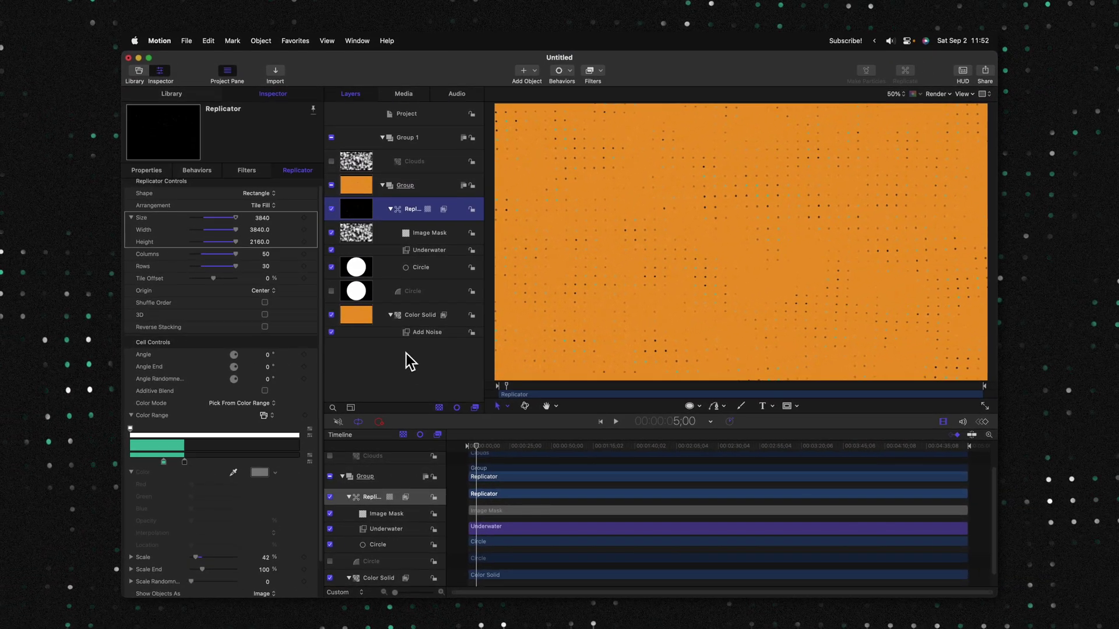
# - Publish the Speed parameter of the Underwater filter
pyautogui.click(434, 251)
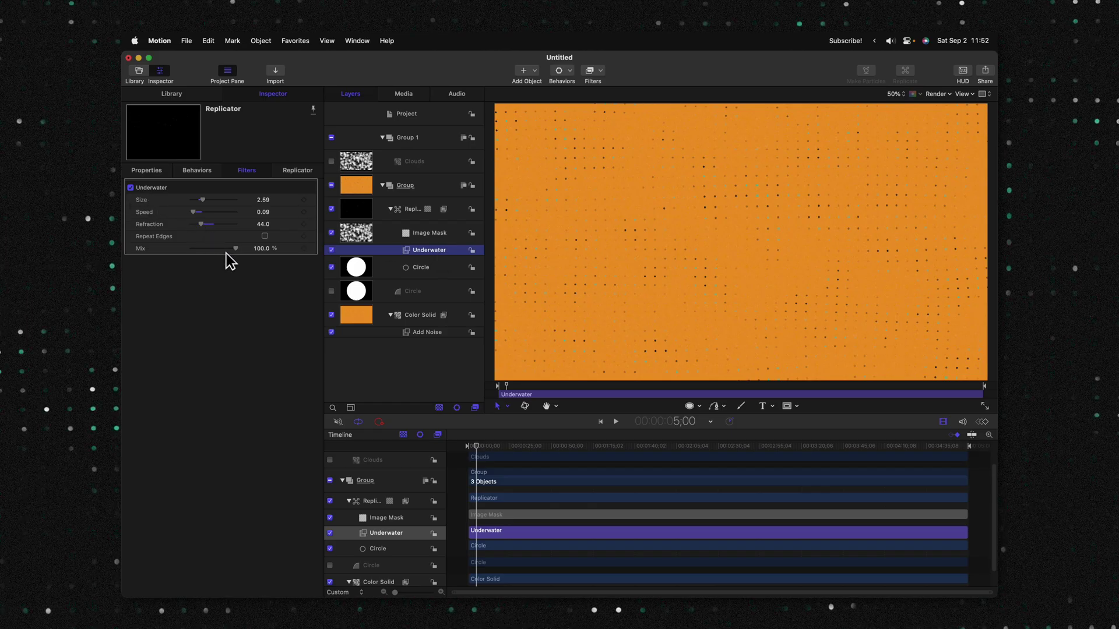
pyautogui.click(313, 212)
pyautogui.click(340, 350)
pyautogui.click(313, 212)
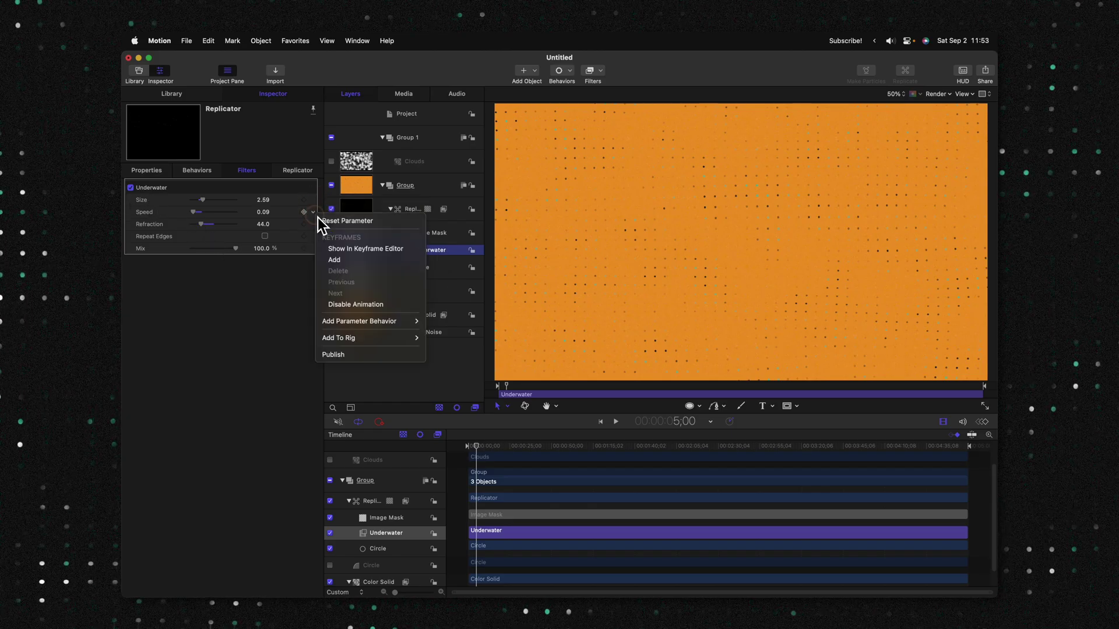
pyautogui.click(339, 354)
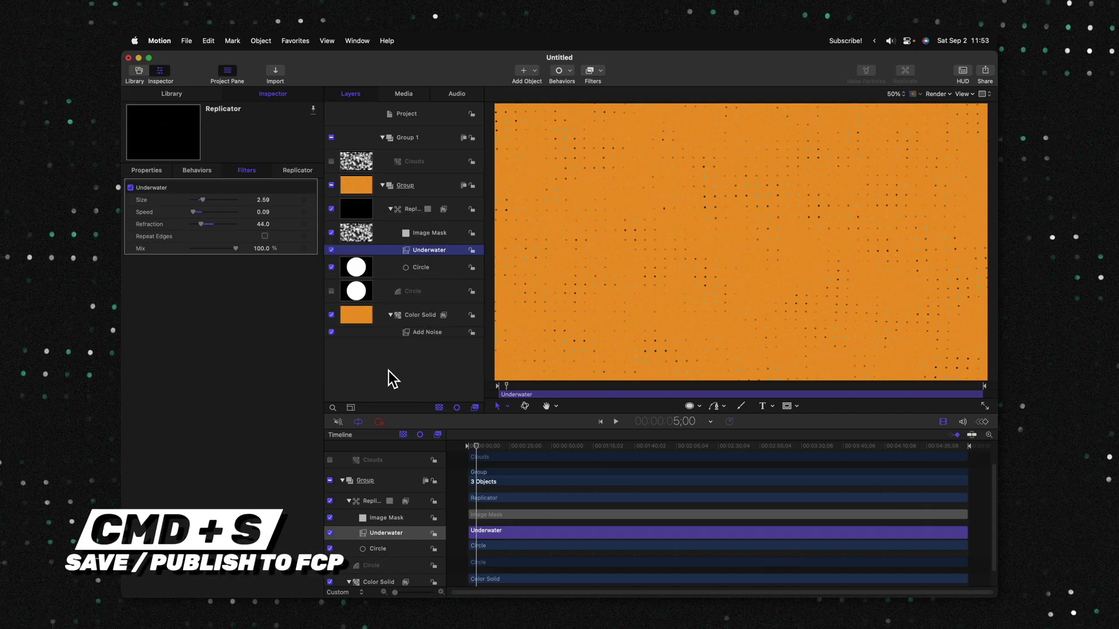
# - Publish the generator template as MKBHD Background in a new category named Tutorials
pyautogui.press('super+s')
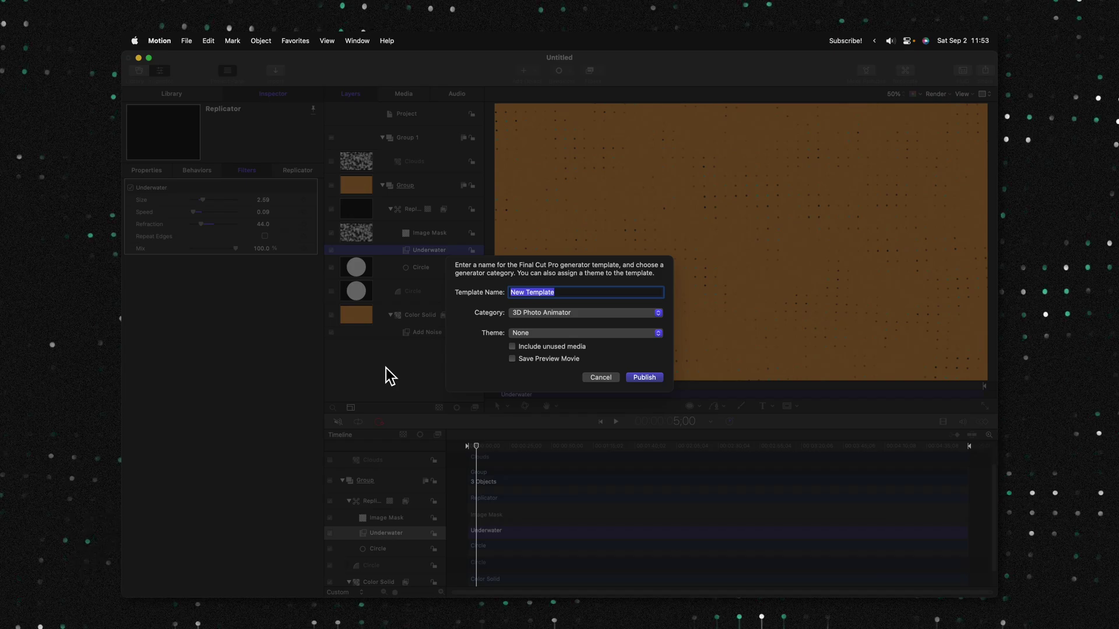
pyautogui.write('MKBHD Background')
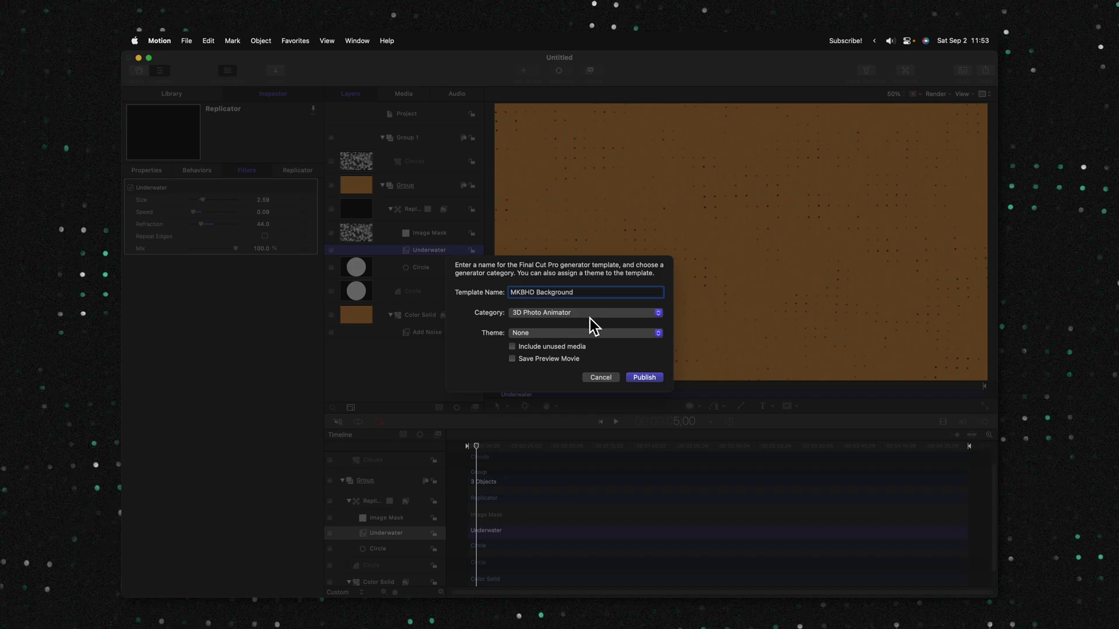
pyautogui.click(590, 318)
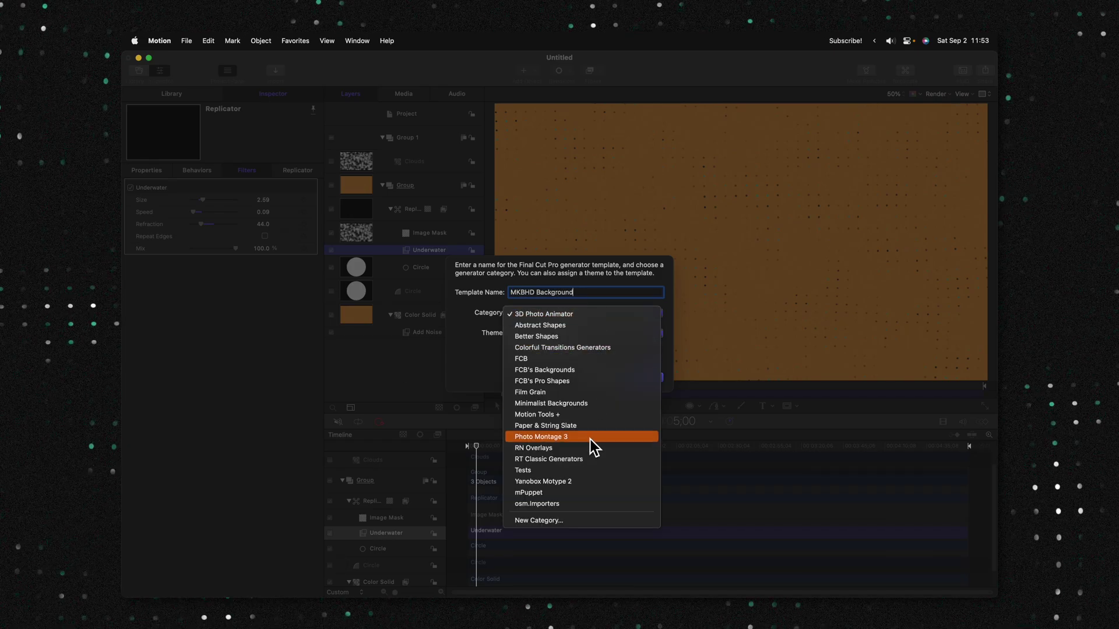
pyautogui.click(582, 521)
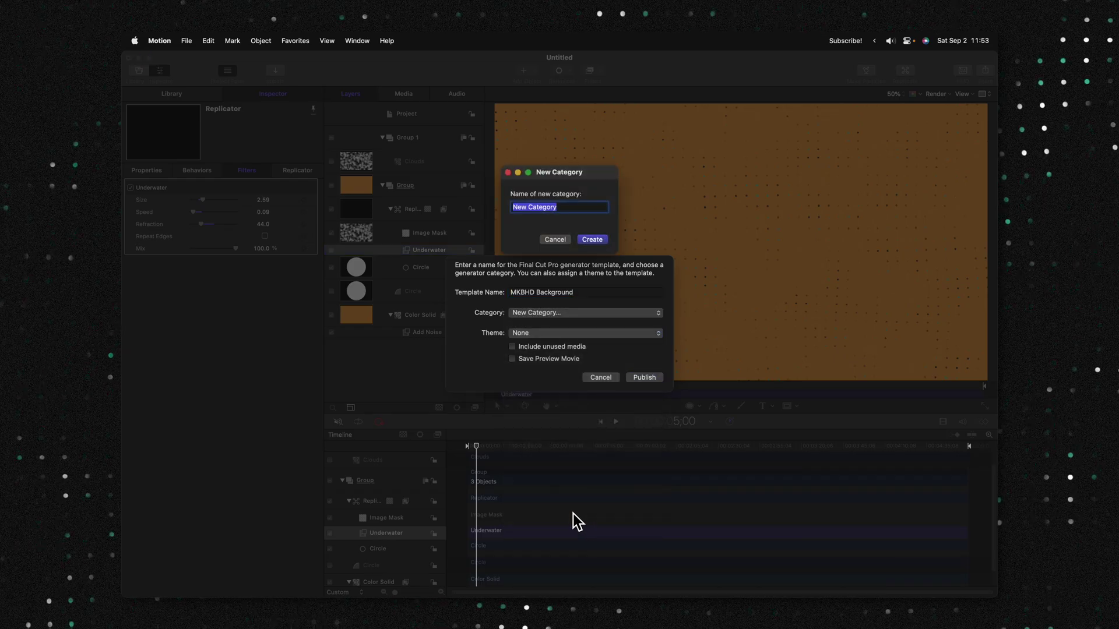
pyautogui.write('Tutorials')
pyautogui.press('Return')
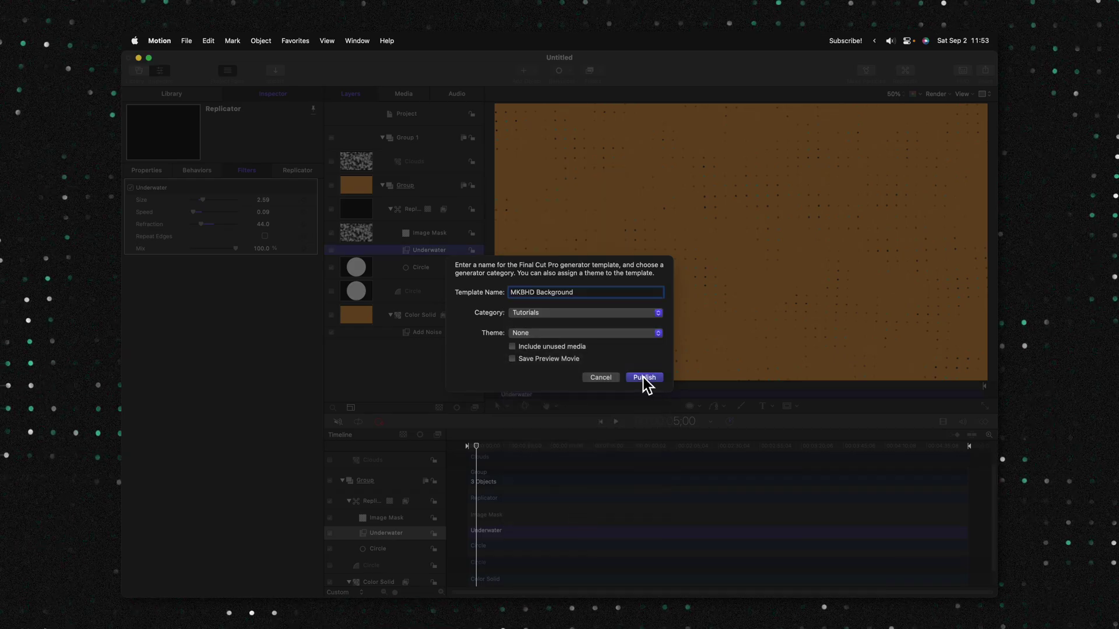
pyautogui.click(658, 379)
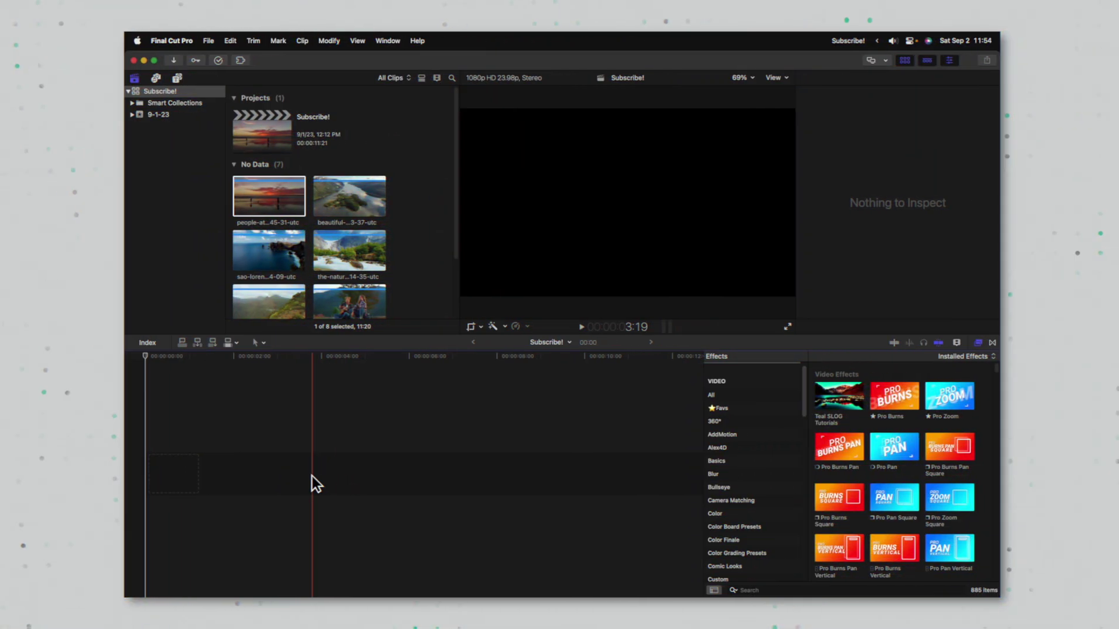
# - In Final Cut Pro, add the MKBHD Background generator from the Tutorials category to the empty timeline and fit the whole clip in view
pyautogui.click(174, 78)
pyautogui.scroll(-10, 168, 268)
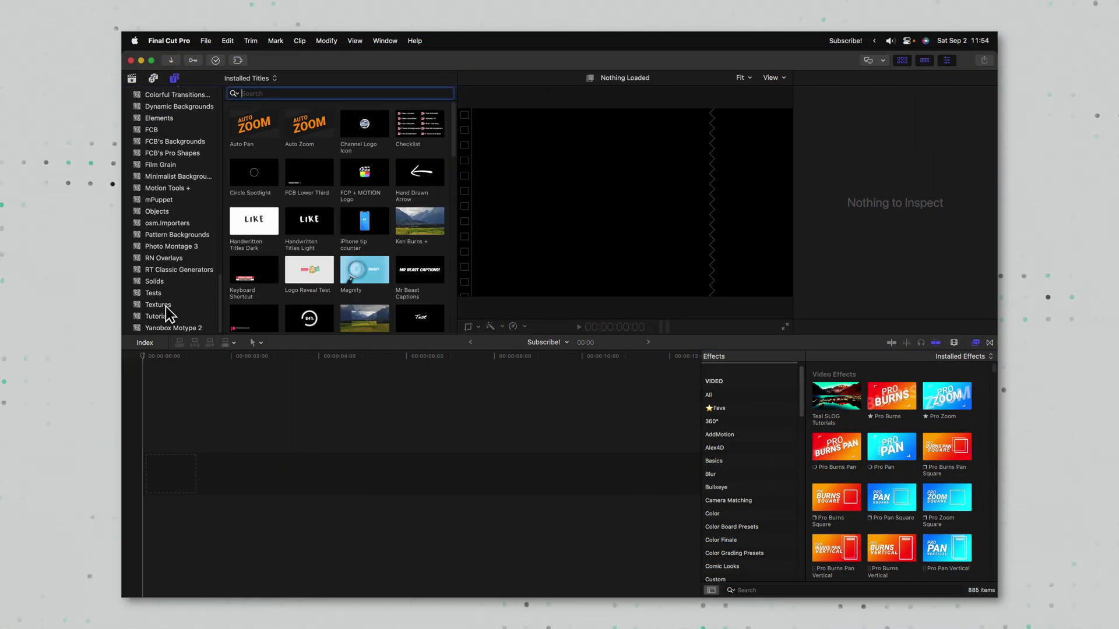
pyautogui.click(151, 318)
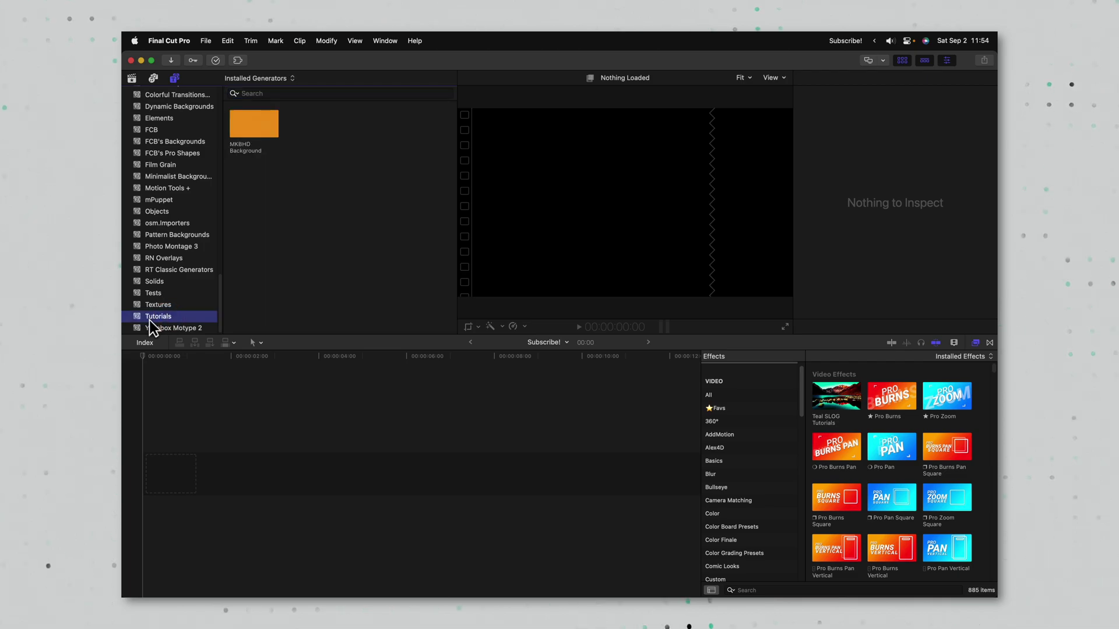
pyautogui.moveTo(249, 124); pyautogui.dragTo(208, 457)
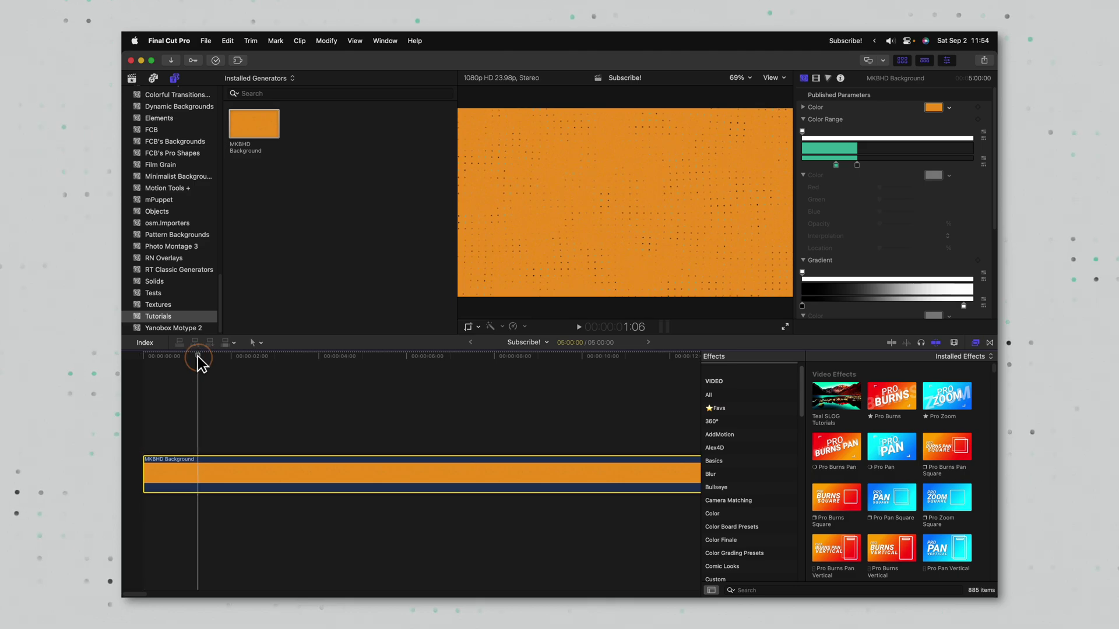
pyautogui.hotkey('shift', 'z')
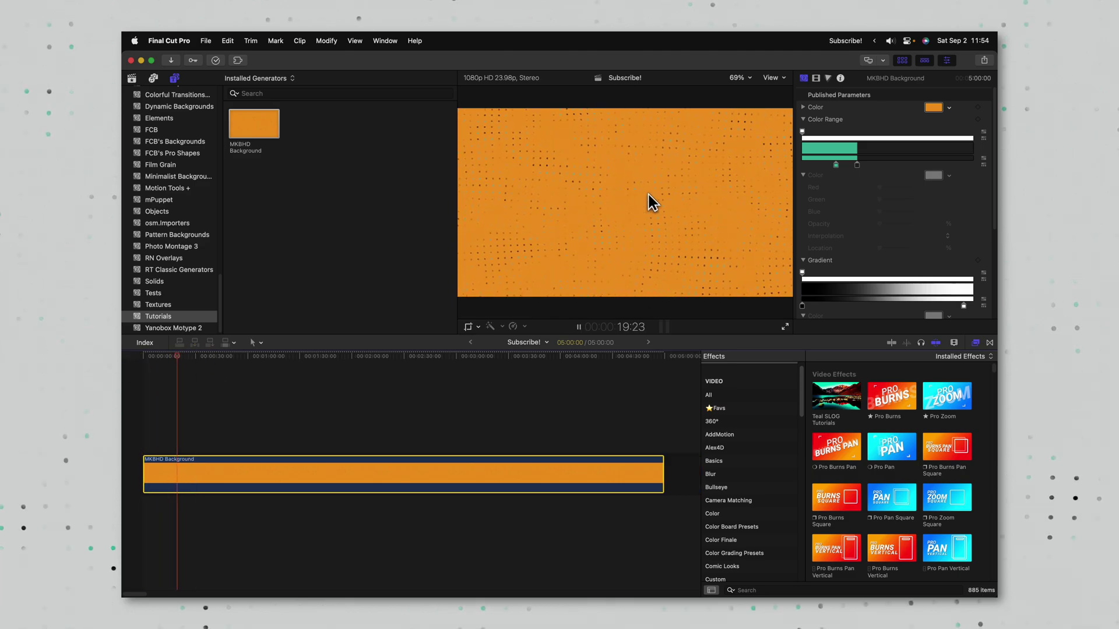
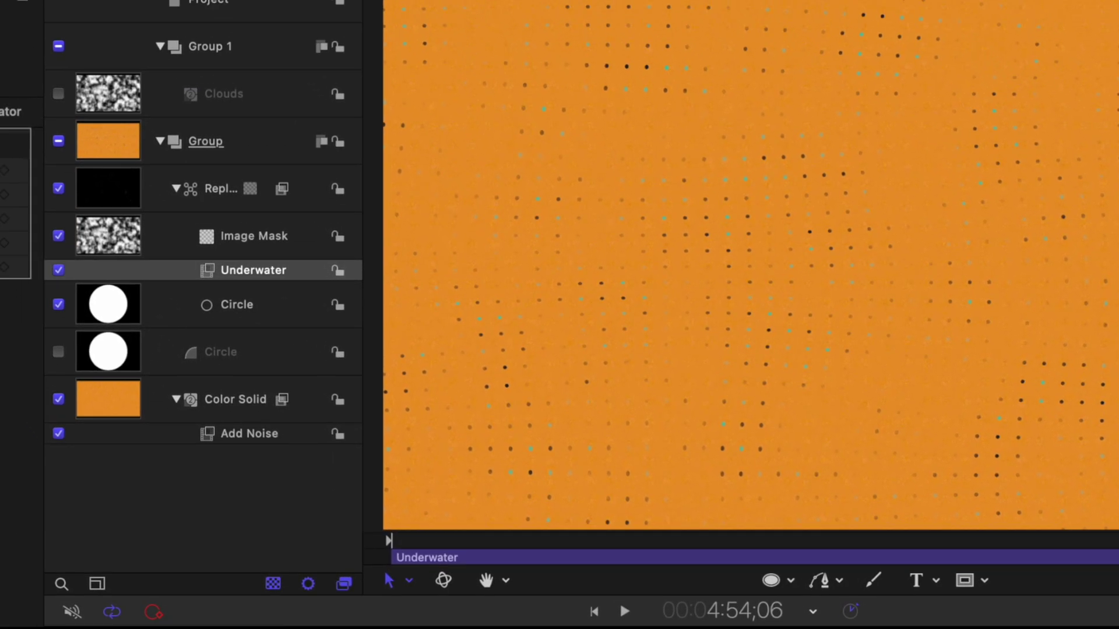
# - Set the type of the marker at the end of the project to Project Loop End
pyautogui.press('alt+super+m')
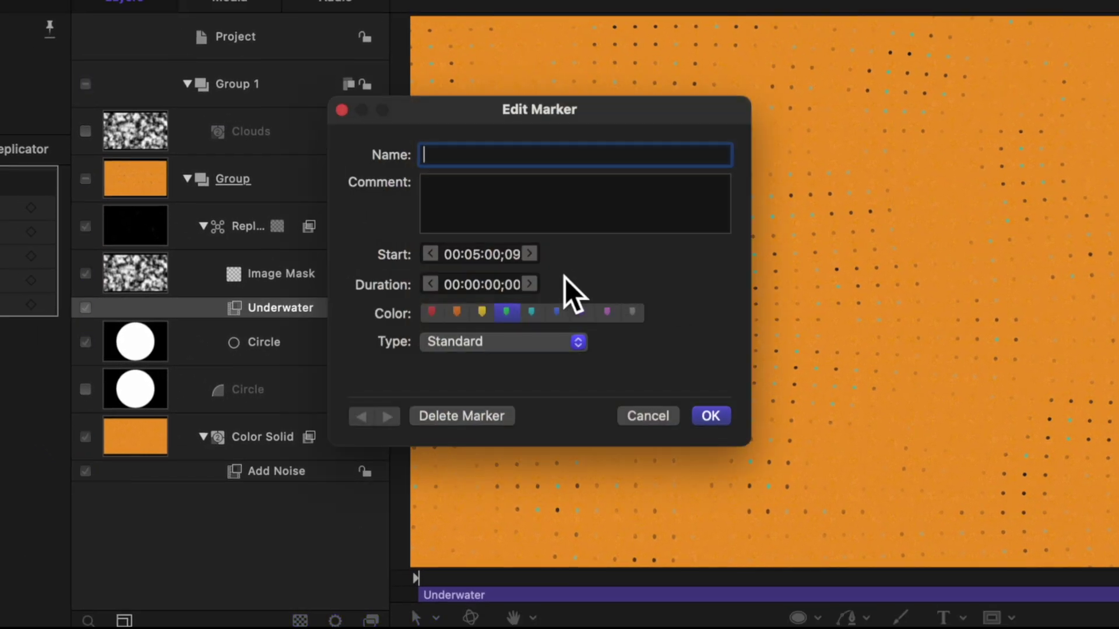
pyautogui.click(446, 350)
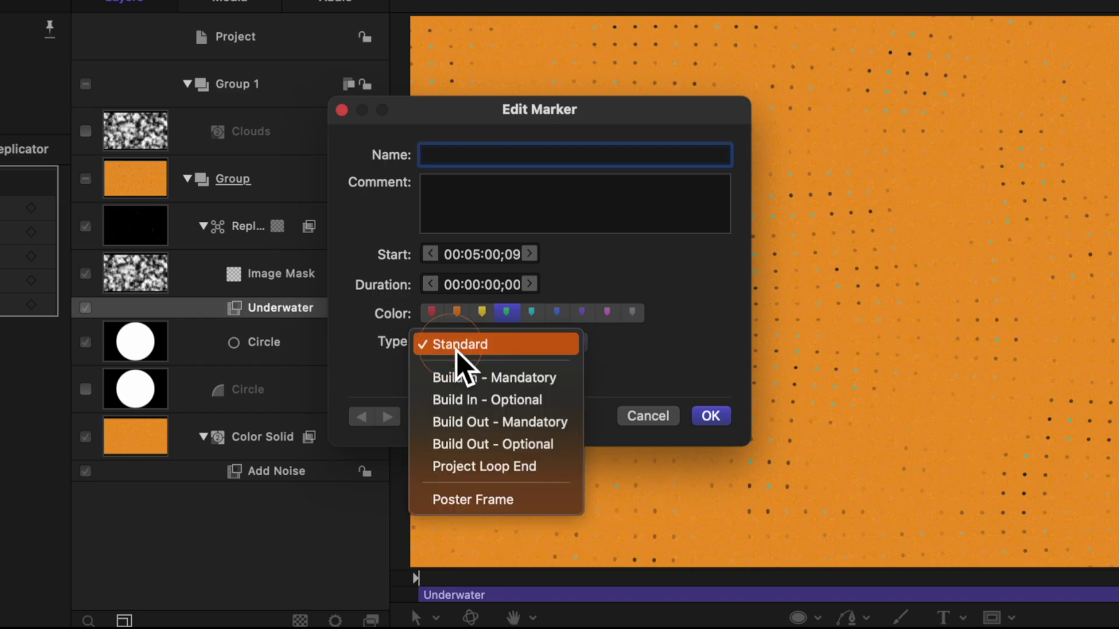
pyautogui.click(511, 470)
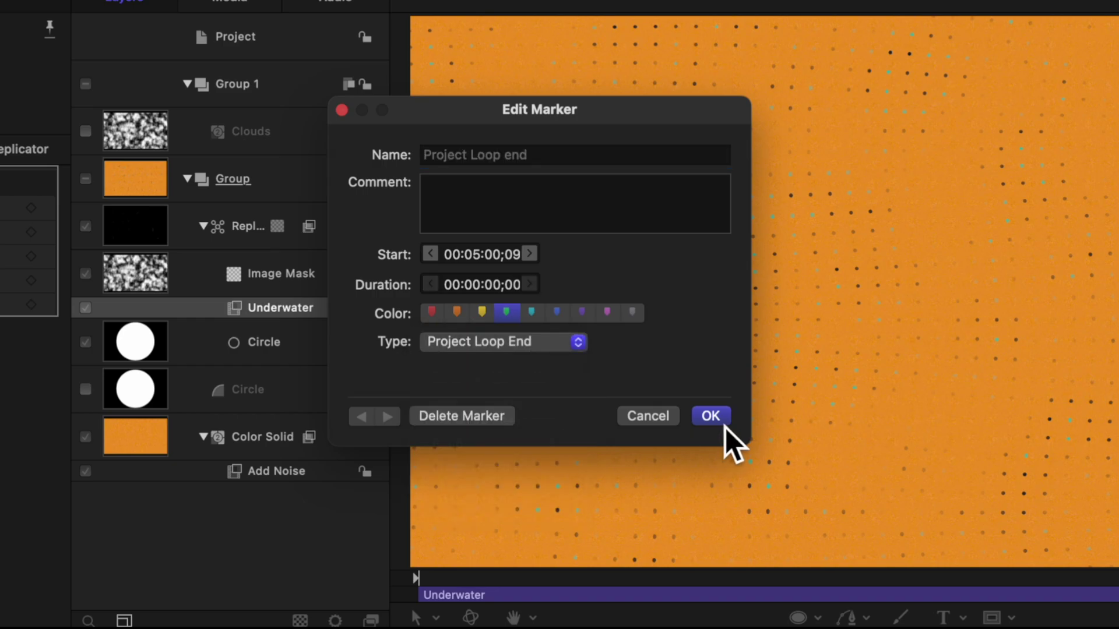
pyautogui.click(723, 421)
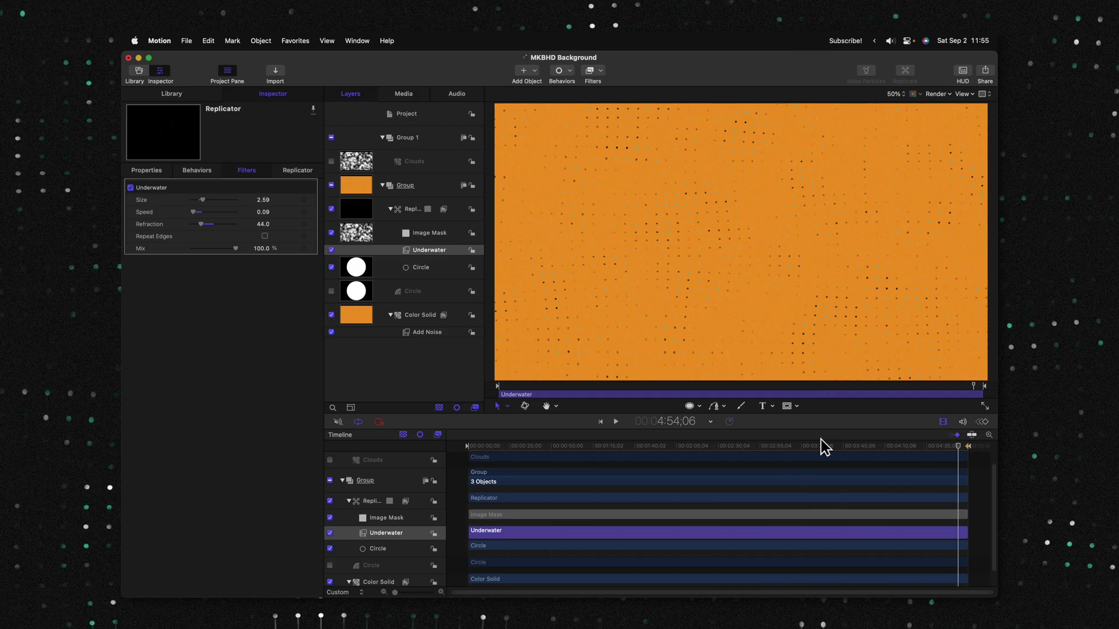
# - Show the project duration instead of the current time and shorten the project to about 10 seconds
pyautogui.moveTo(824, 454); pyautogui.dragTo(461, 421)
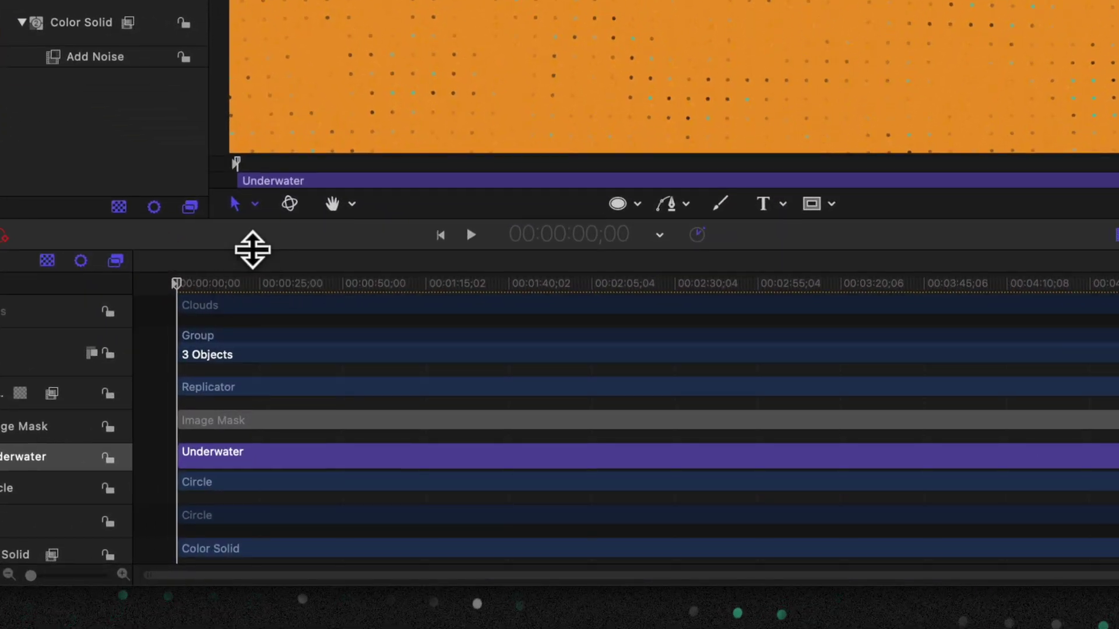
pyautogui.click(697, 235)
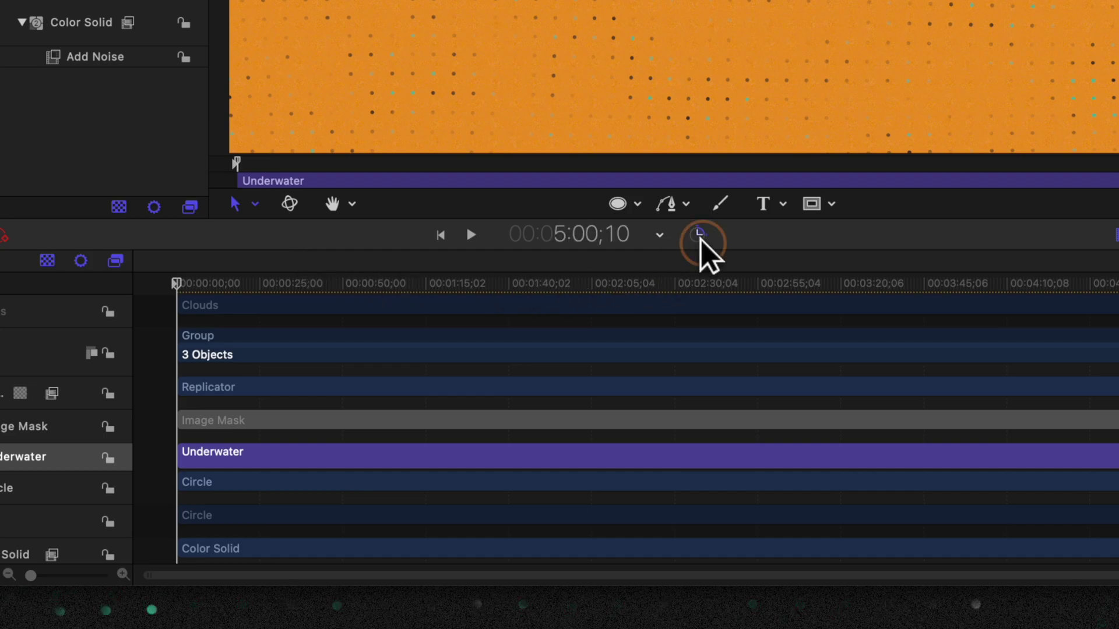
pyautogui.click(565, 234)
pyautogui.moveTo(570, 239); pyautogui.dragTo(570, 245)
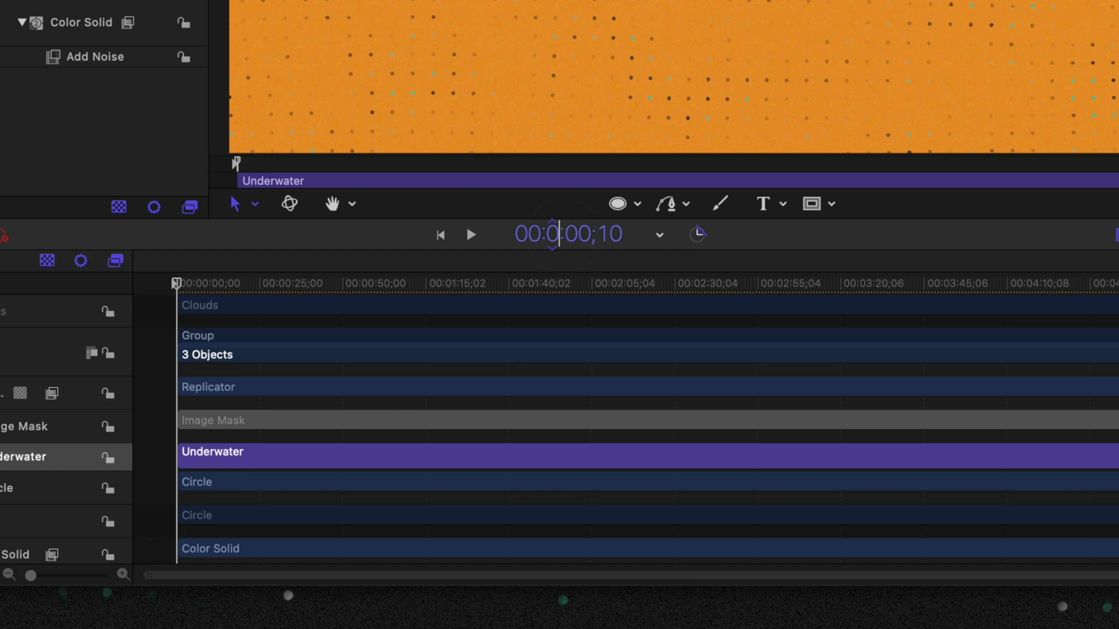
pyautogui.click(552, 235)
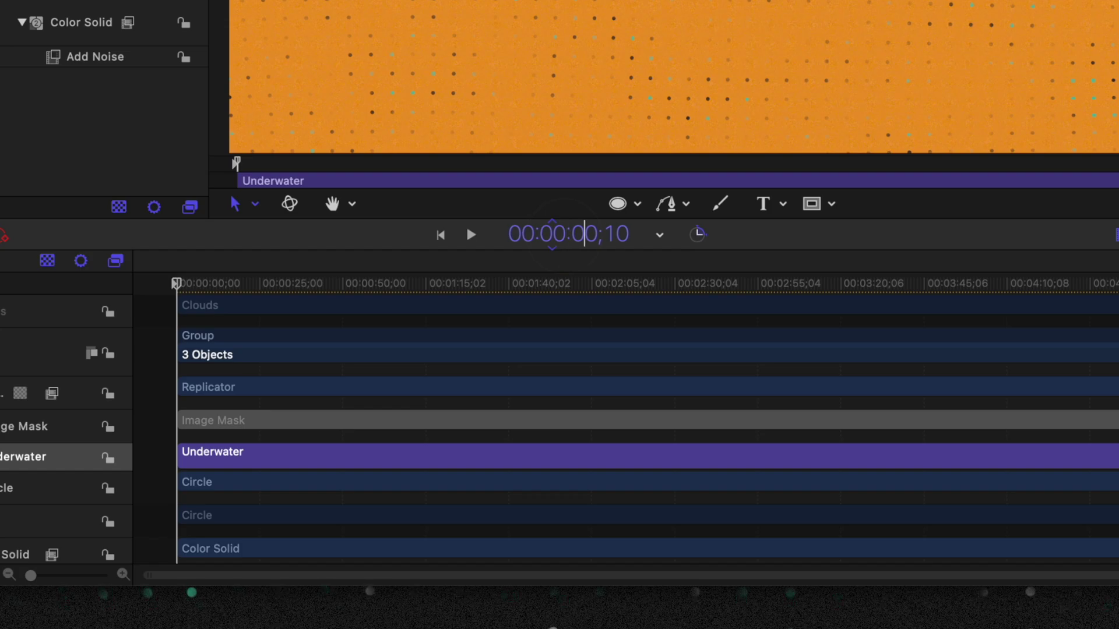
pyautogui.write('1')
pyautogui.press('Return')
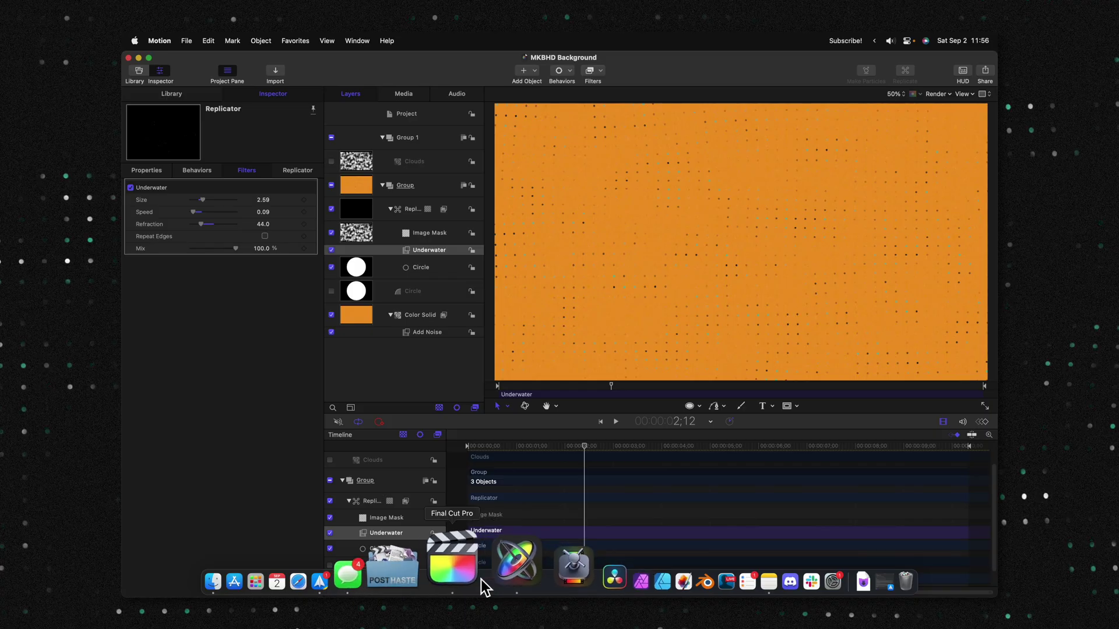
# - In Final Cut Pro, add the MKBHD Background generator to the empty timeline and extend the clip to about 7 minutes 42 seconds
pyautogui.click(481, 583)
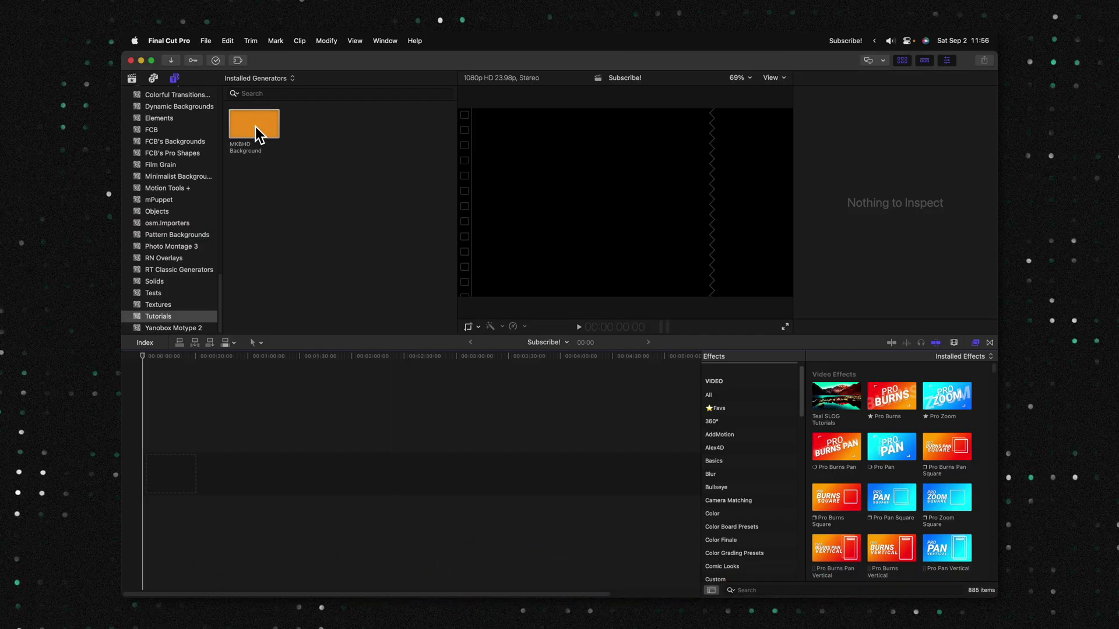
pyautogui.moveTo(245, 333); pyautogui.dragTo(177, 491)
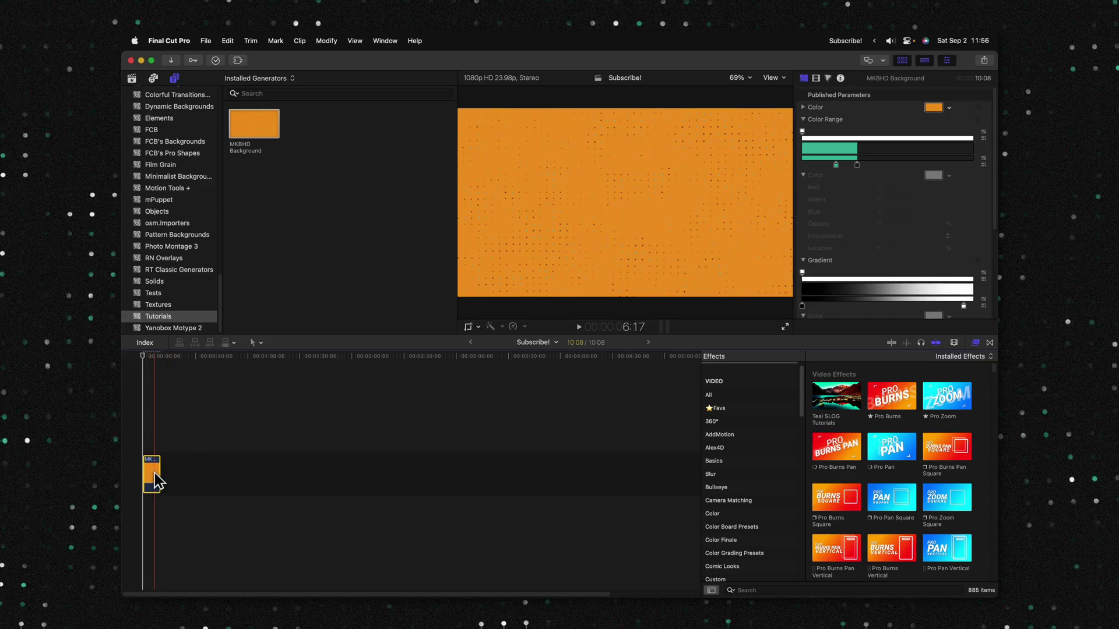
pyautogui.moveTo(159, 471); pyautogui.dragTo(465, 463)
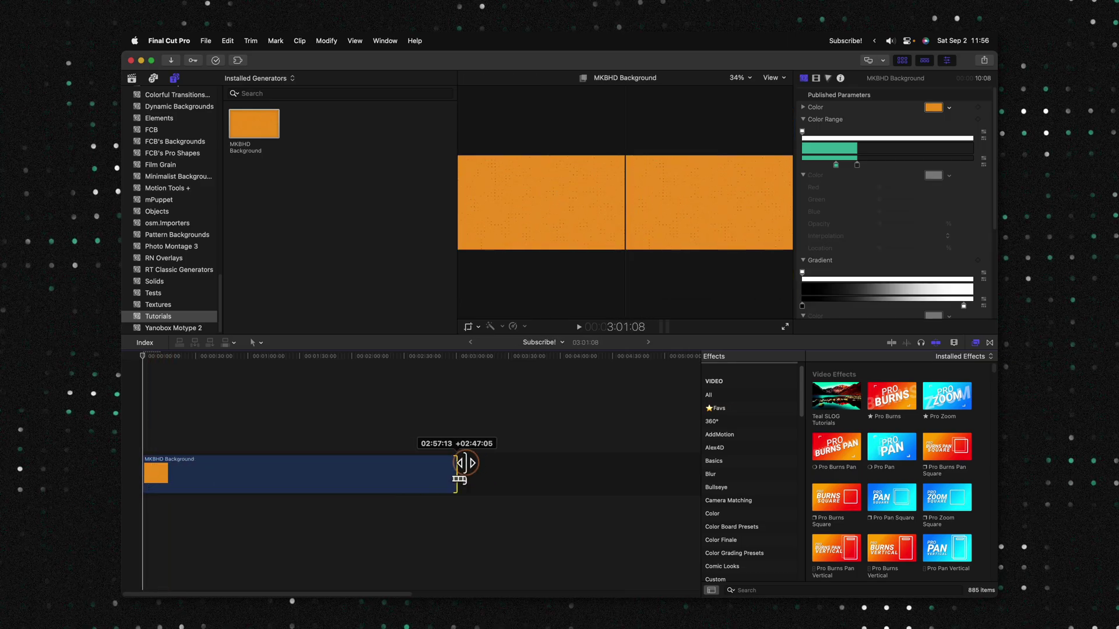
pyautogui.moveTo(675, 459); pyautogui.dragTo(706, 462)
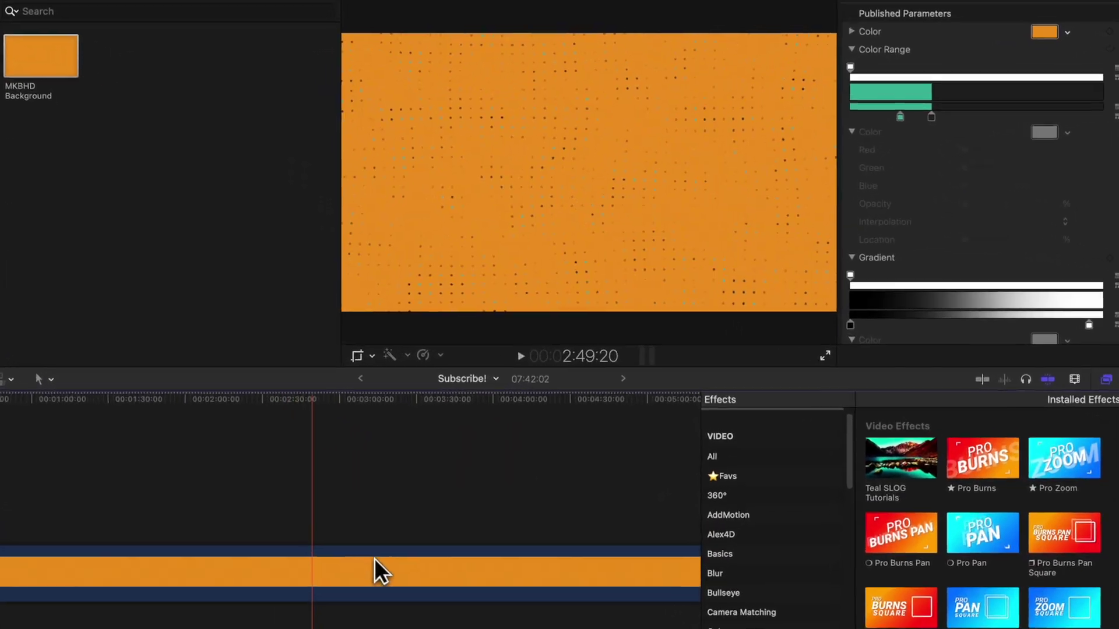
# - Play the extended background clip at several points, including just before the five-minute mark, to check its continuous animation
pyautogui.press('space')
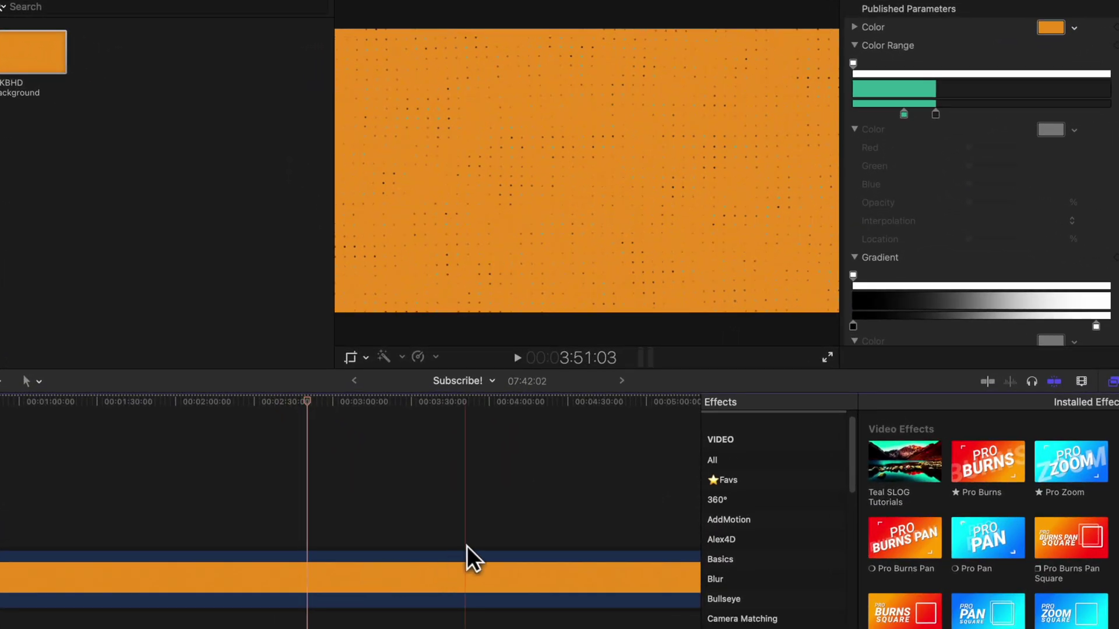
pyautogui.hscroll(3, 543, 507)
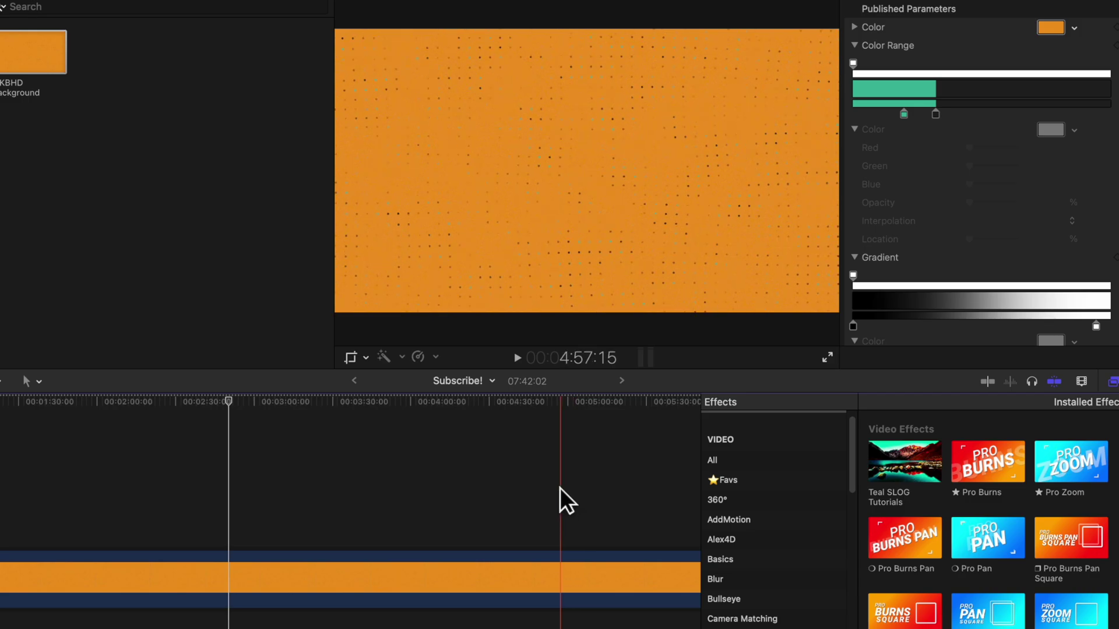
pyautogui.press('space')
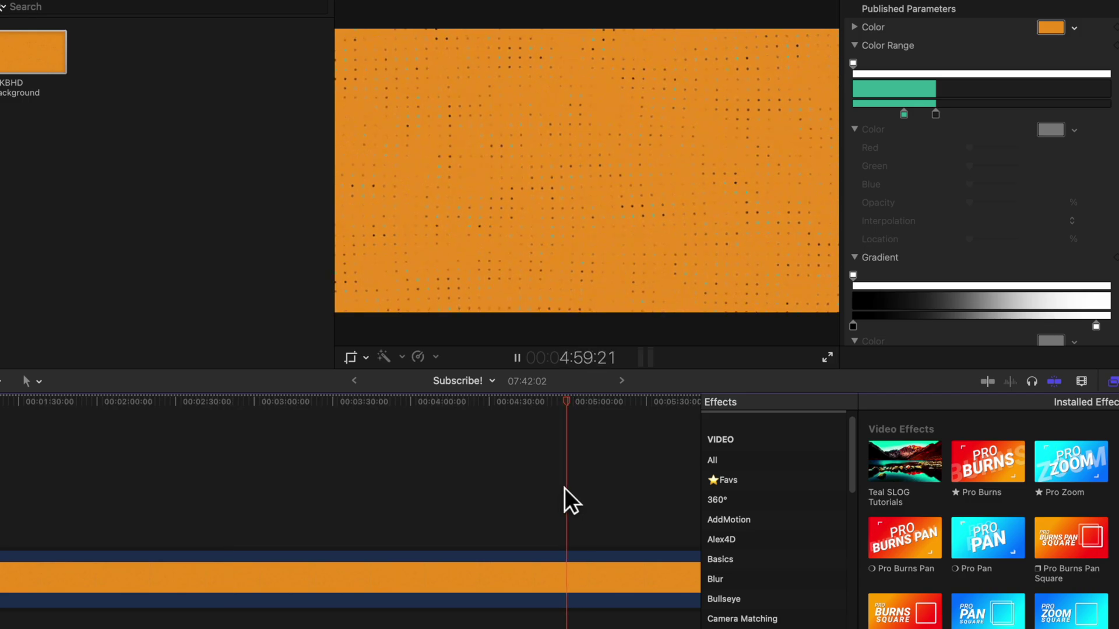